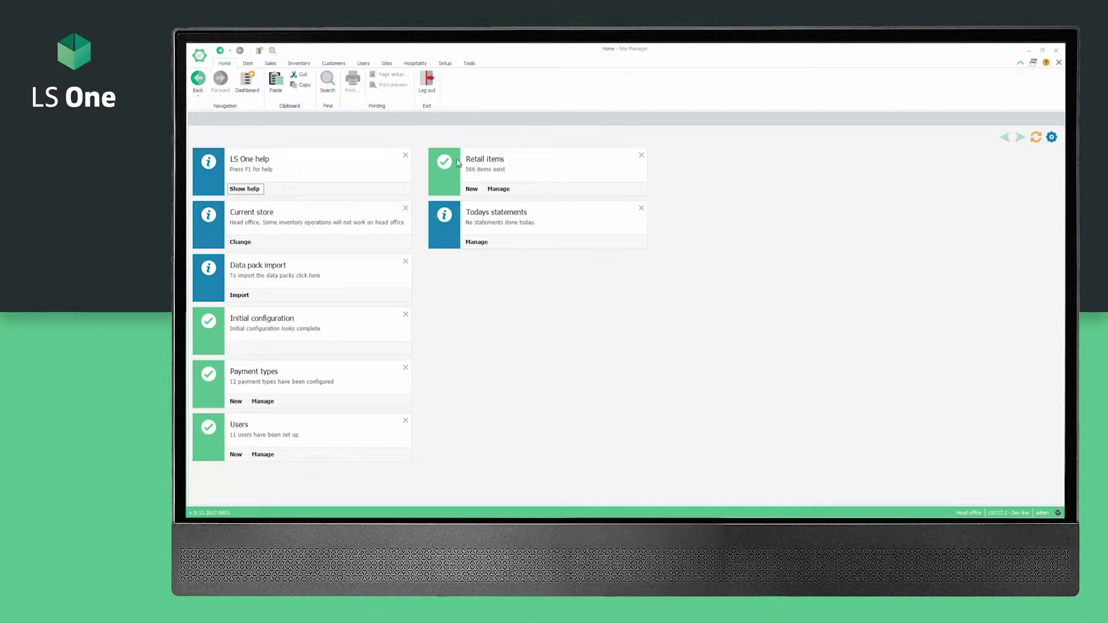
# Open the sales tax codes and show the values of the Europe Local code.
pyautogui.click(445, 64)
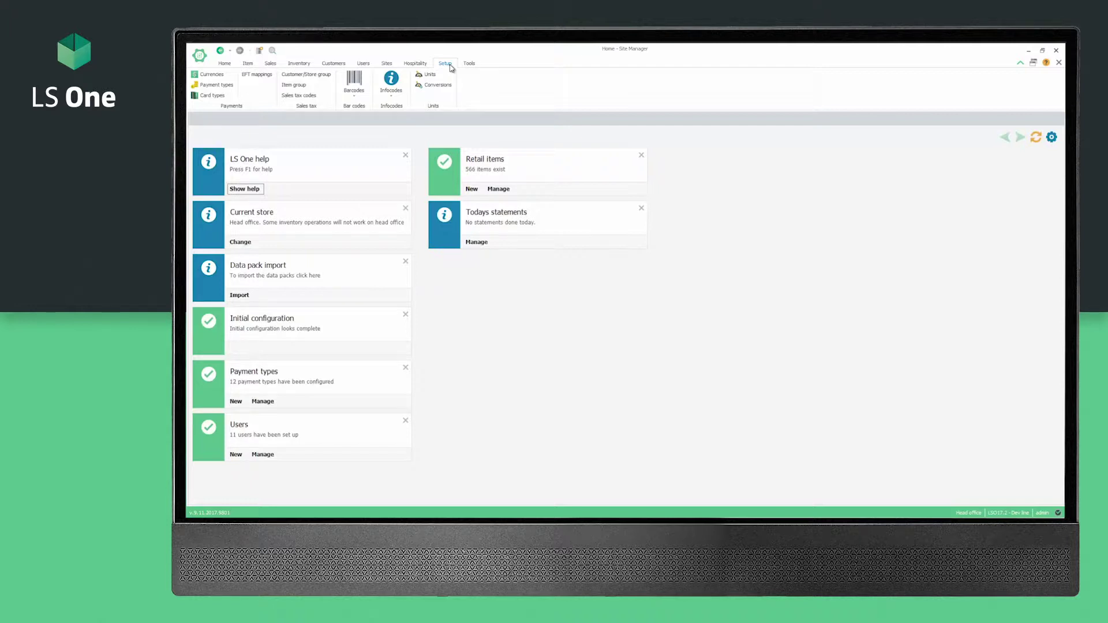
pyautogui.click(292, 96)
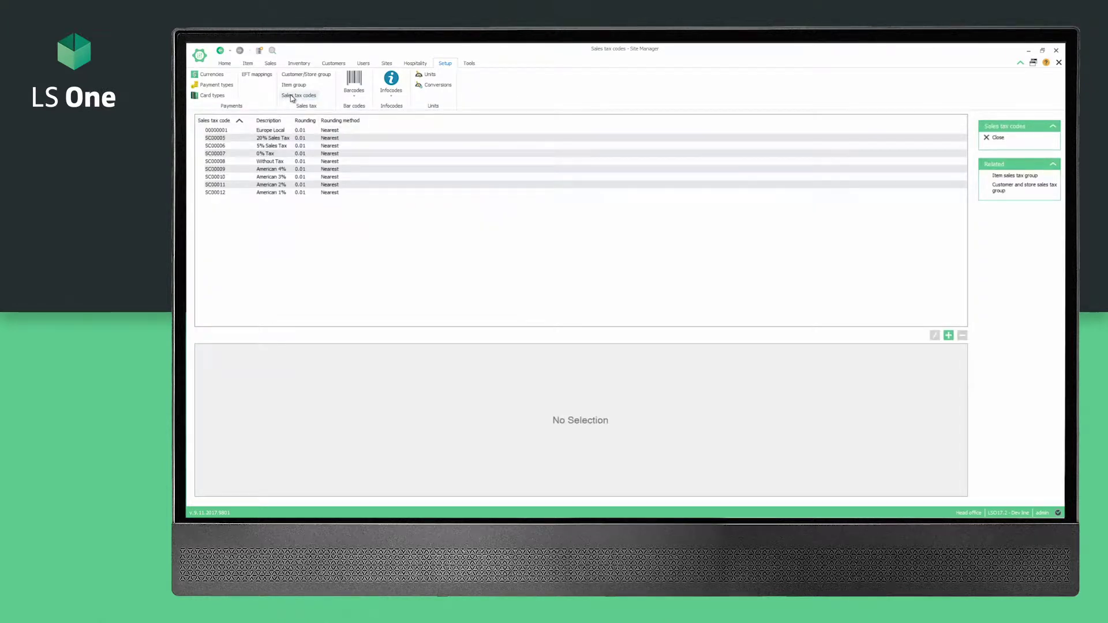
pyautogui.click(268, 131)
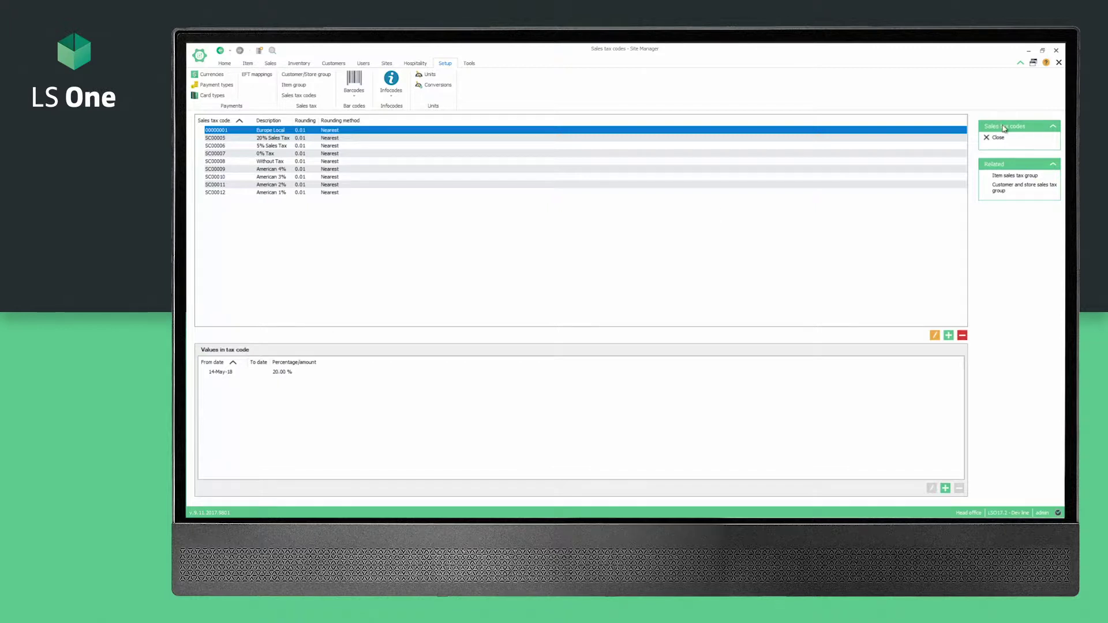
# Create the tax code Europe Tourist with a 5% value from 14-May-18 and Nearest rounding, and compare it with Europe Local.
pyautogui.click(948, 336)
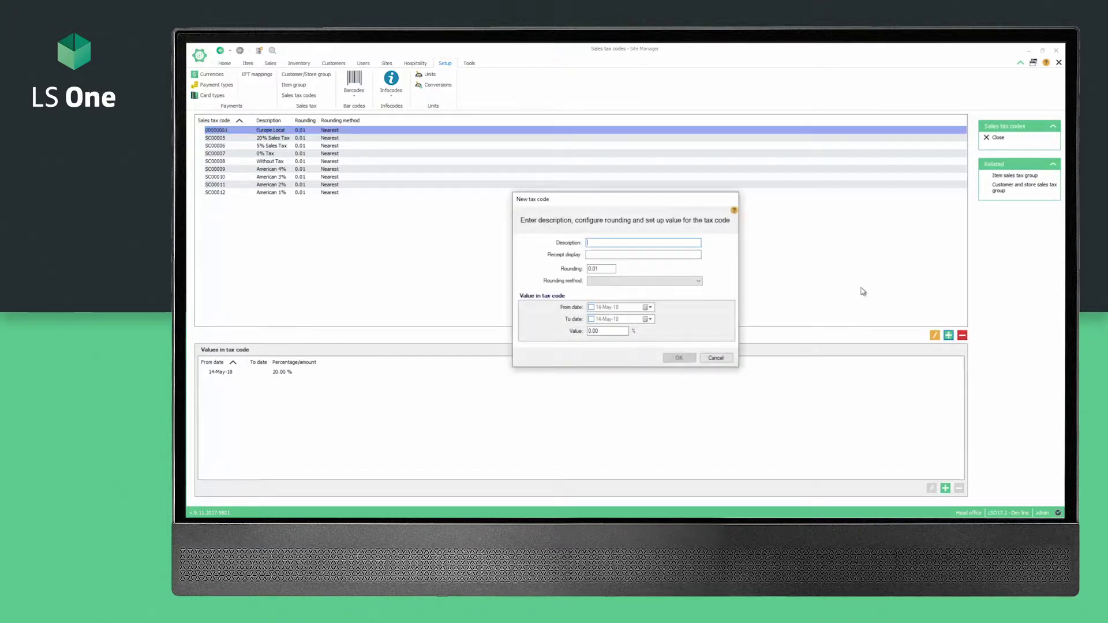
pyautogui.write('Europe Tourist')
pyautogui.click(592, 332)
pyautogui.write('5')
pyautogui.click(591, 307)
pyautogui.click(698, 281)
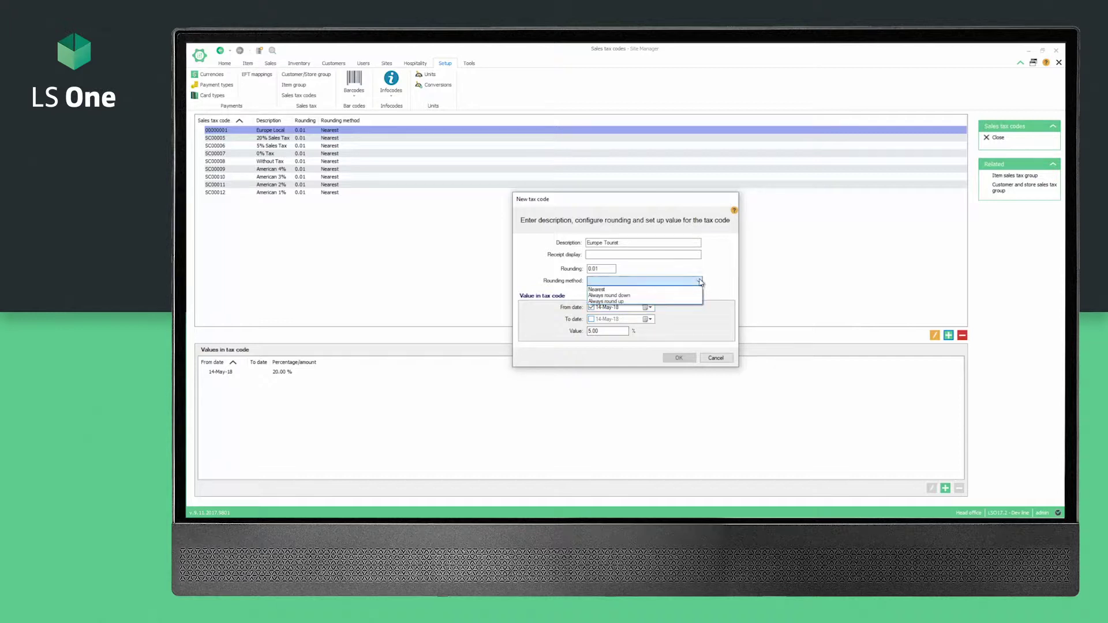
pyautogui.click(655, 289)
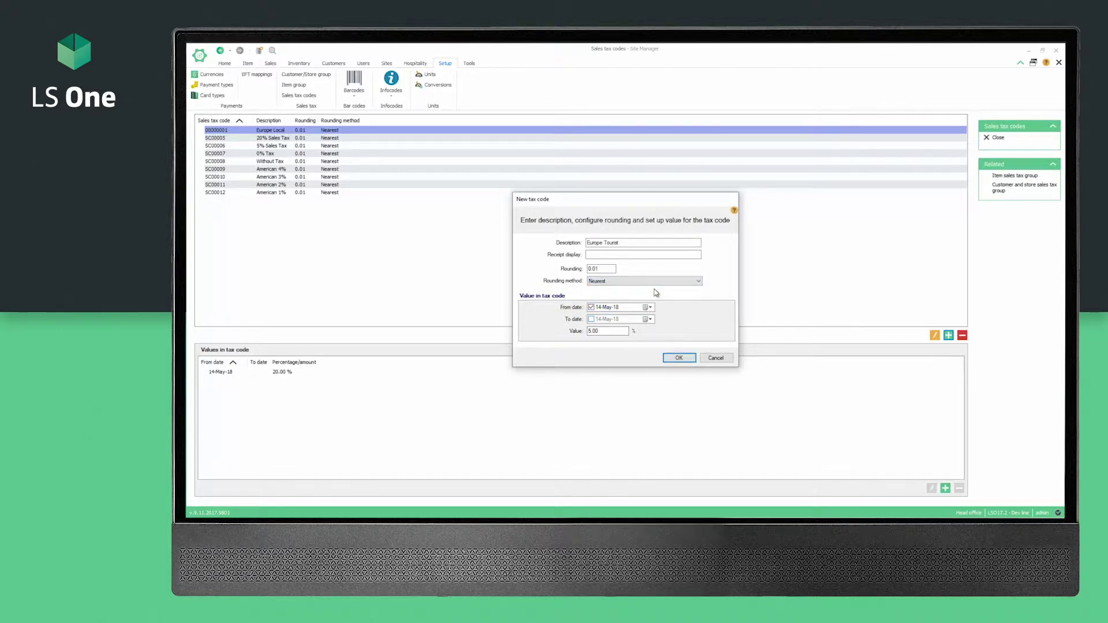
pyautogui.click(678, 358)
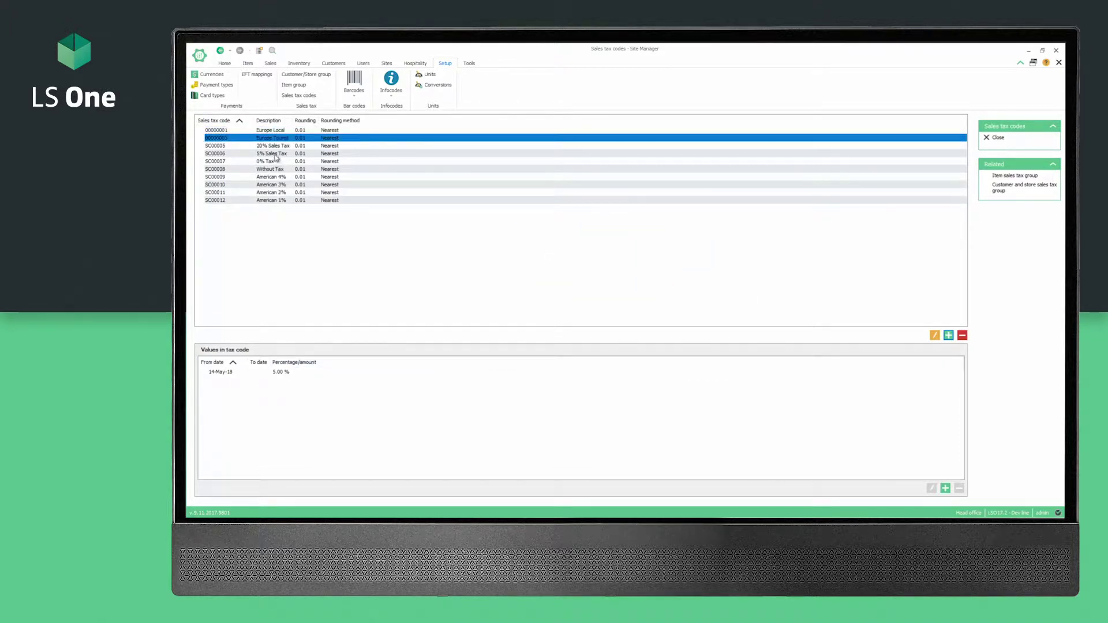
pyautogui.click(283, 132)
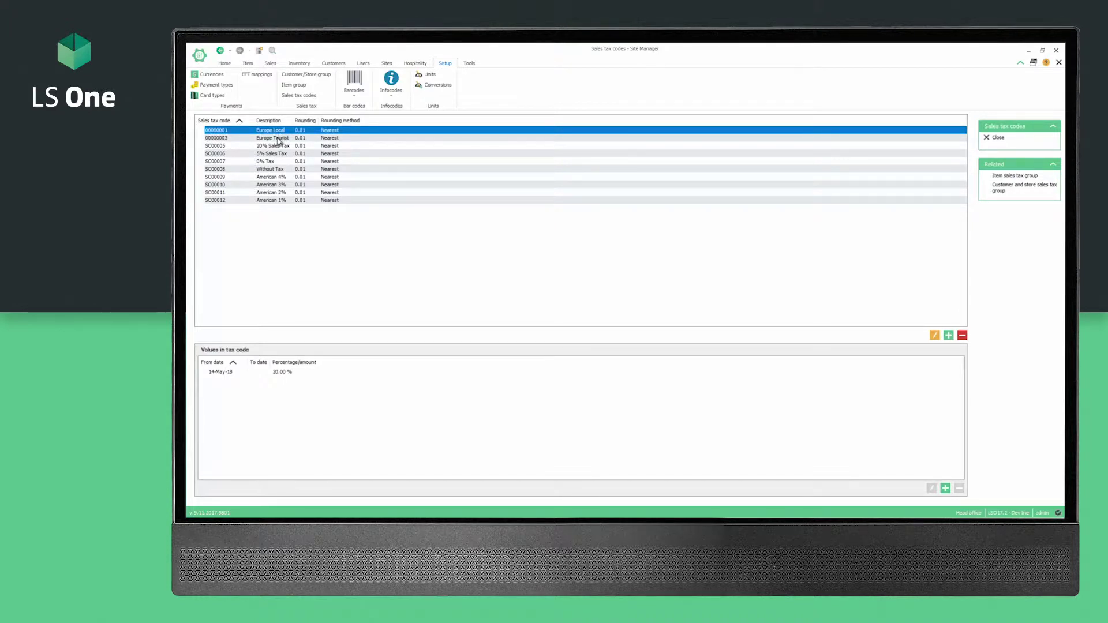
pyautogui.click(279, 139)
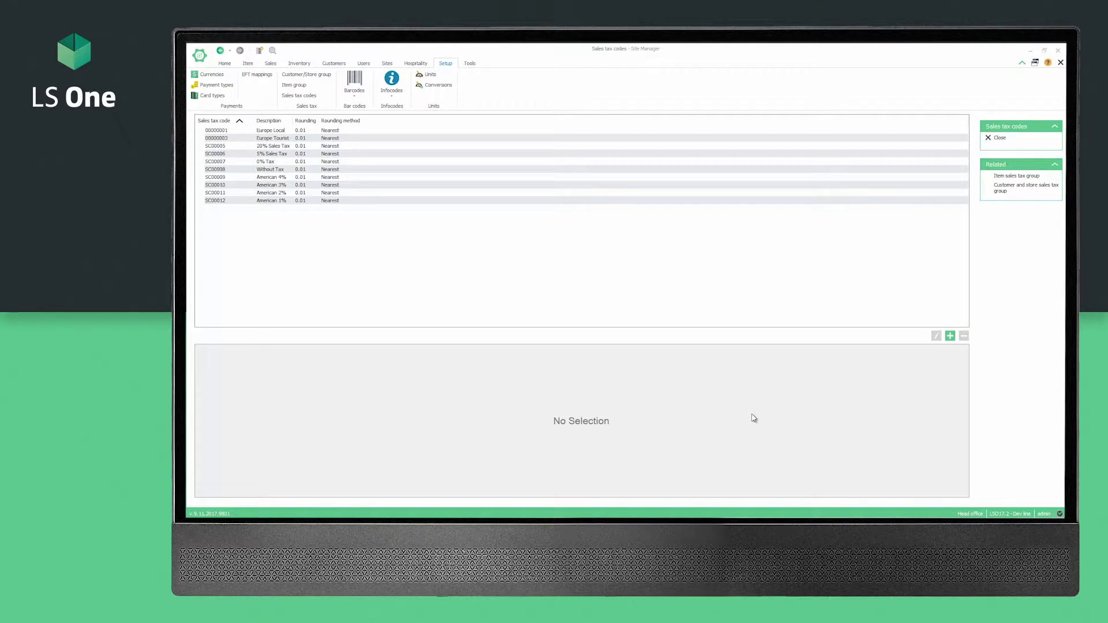
# Check the codes in the Local customer sales tax group and create a customer/store group named Foreign customer.
pyautogui.click(313, 75)
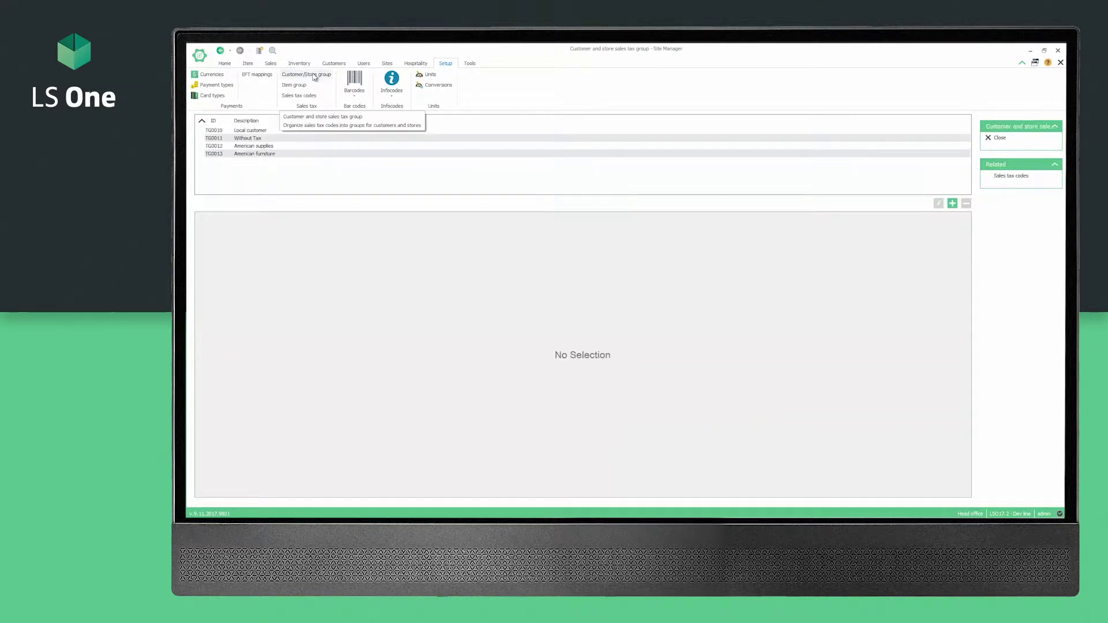
pyautogui.click(257, 133)
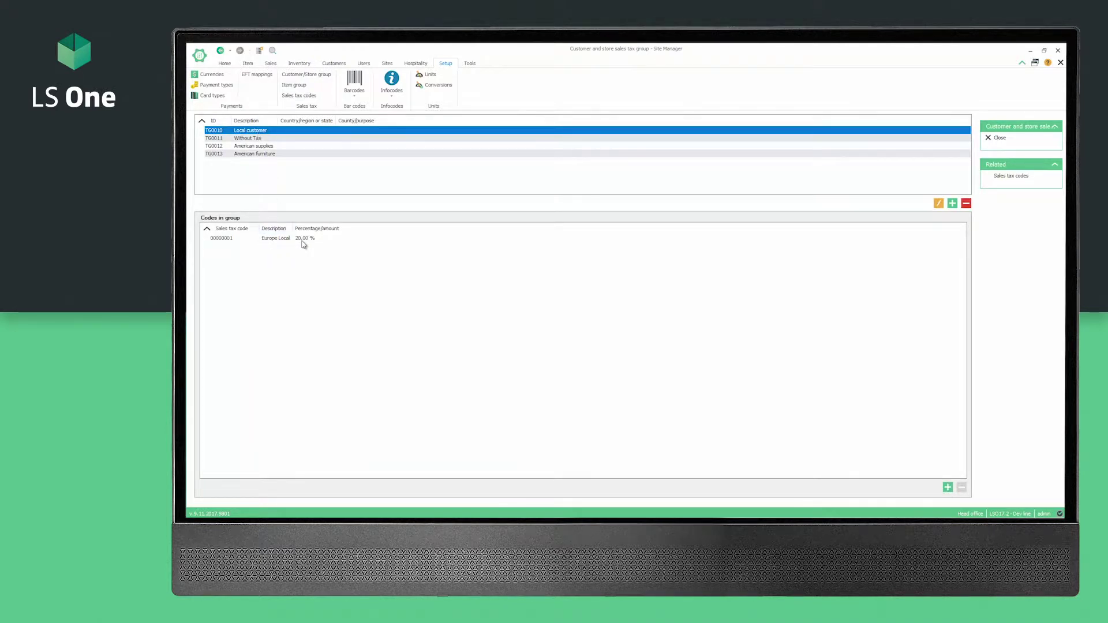
pyautogui.click(952, 203)
pyautogui.write('Foreign customer')
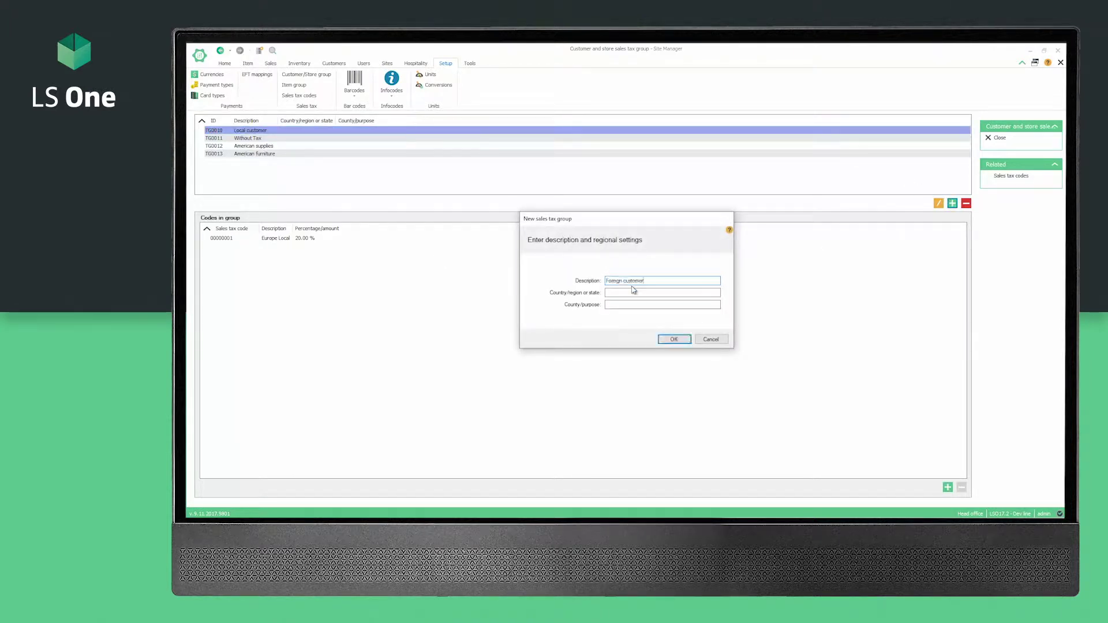
pyautogui.click(674, 340)
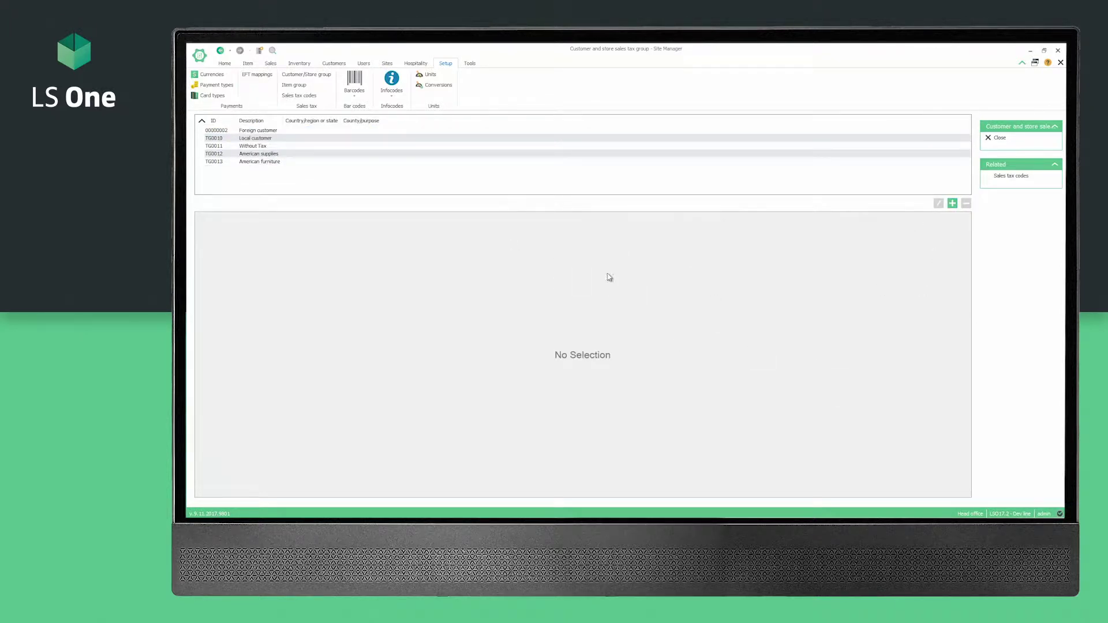
# Add the Europe Local and Europe Tourist tax codes to the Foreign customer sales tax group.
pyautogui.click(270, 131)
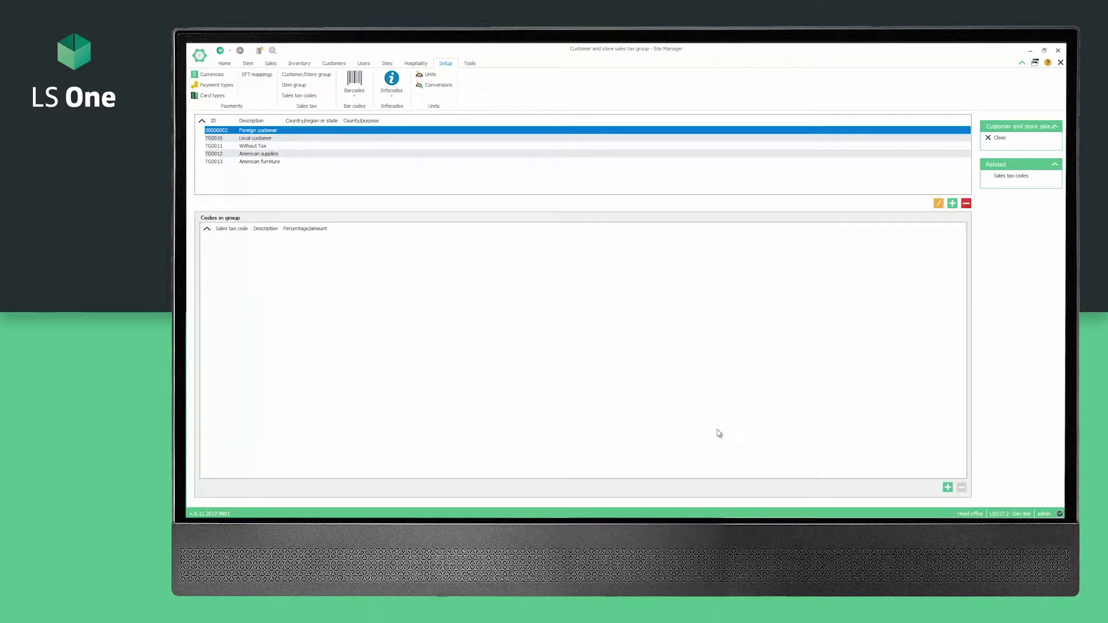
pyautogui.click(947, 487)
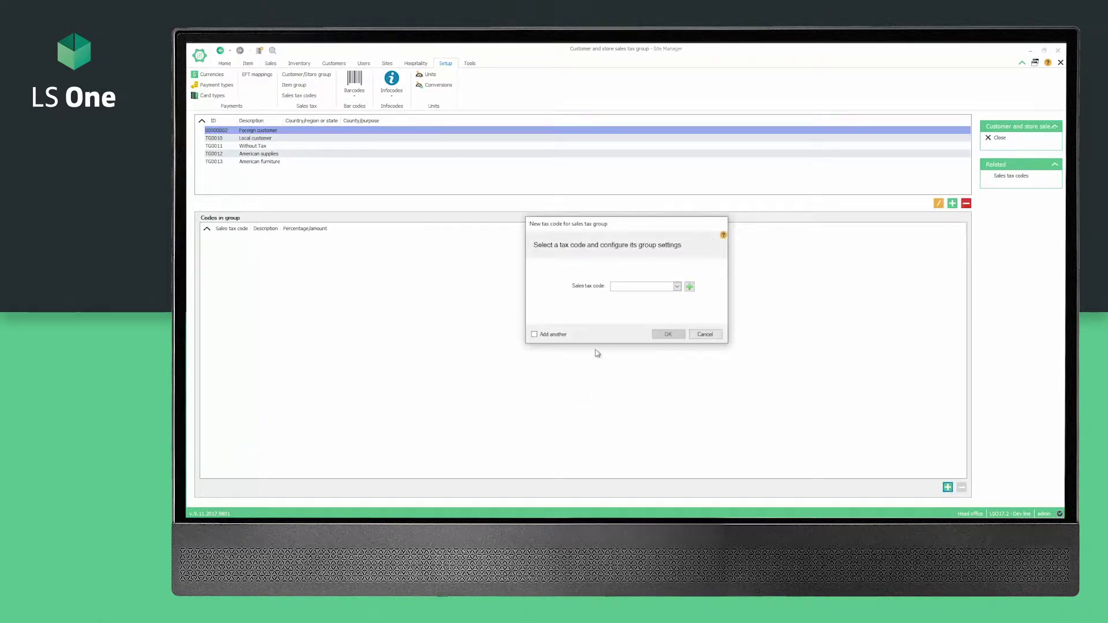
pyautogui.click(535, 334)
pyautogui.click(678, 287)
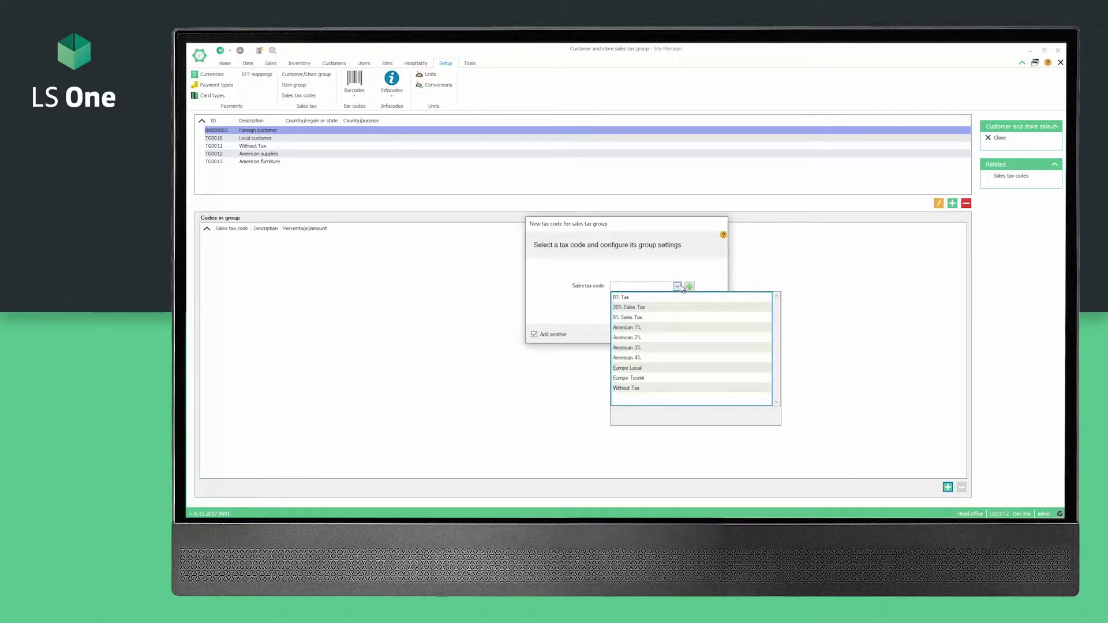
pyautogui.click(638, 370)
pyautogui.click(668, 335)
pyautogui.click(677, 286)
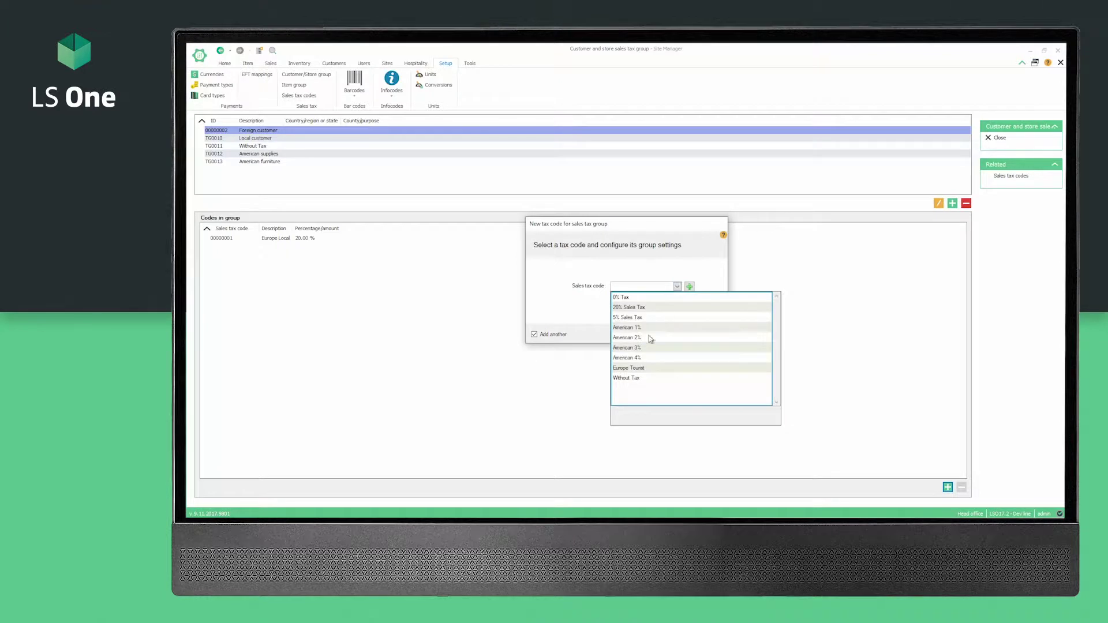
pyautogui.click(639, 370)
pyautogui.click(534, 334)
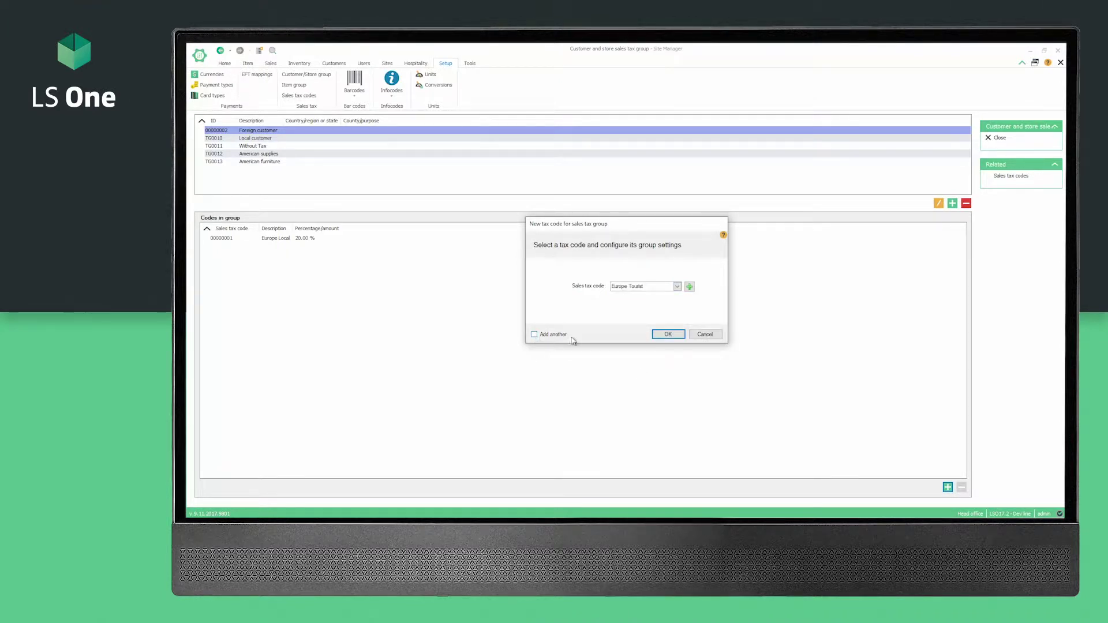
pyautogui.click(668, 335)
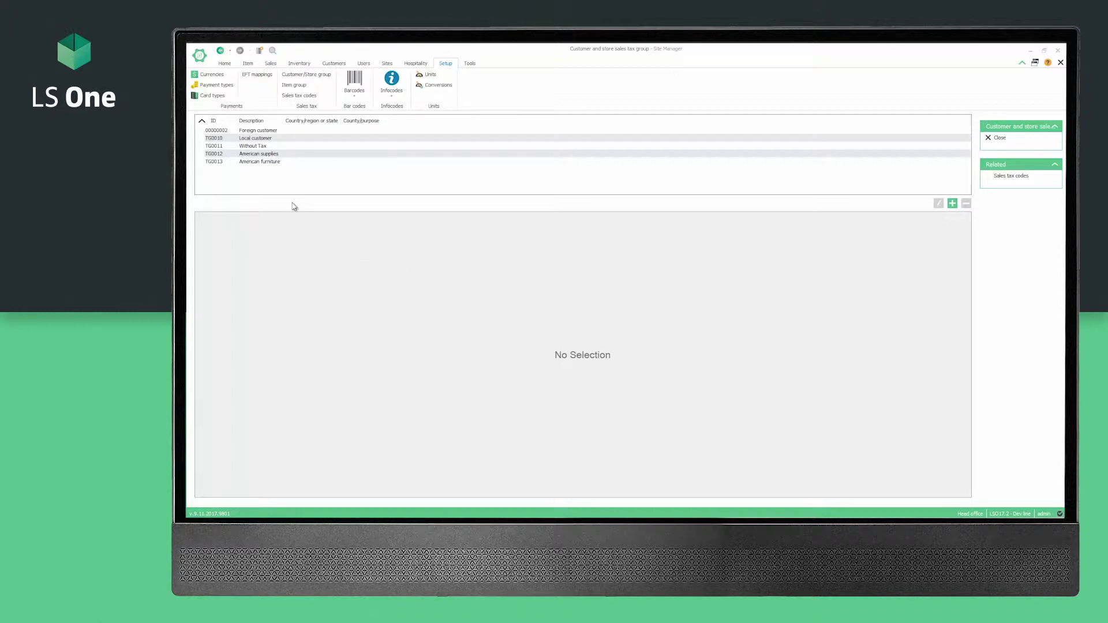
# Create an item sales tax group named Duty free items.
pyautogui.click(300, 89)
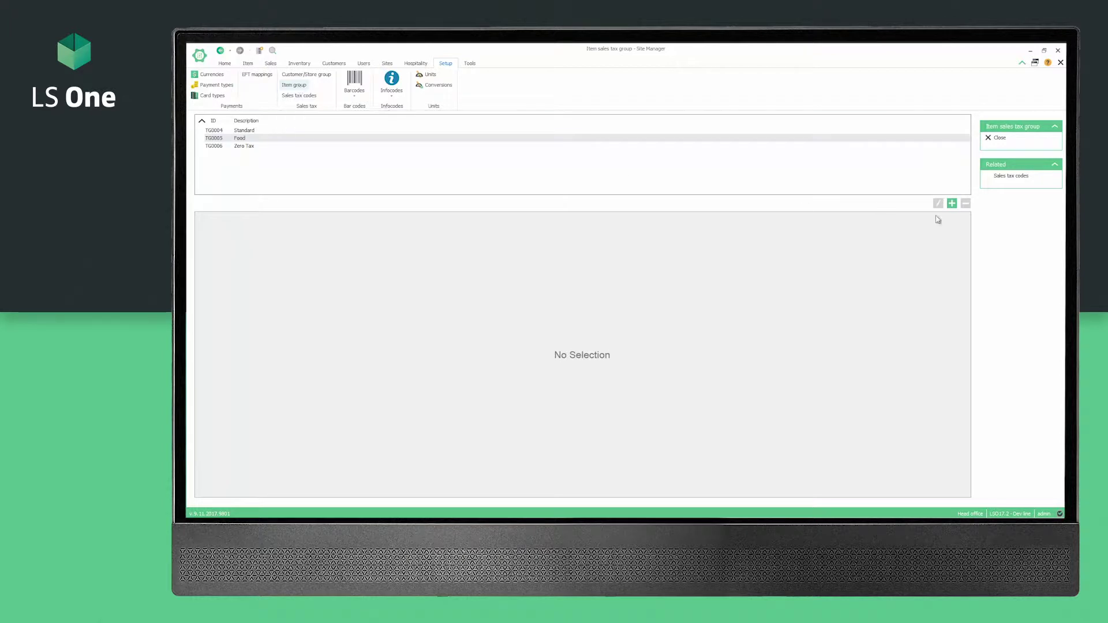
pyautogui.click(952, 203)
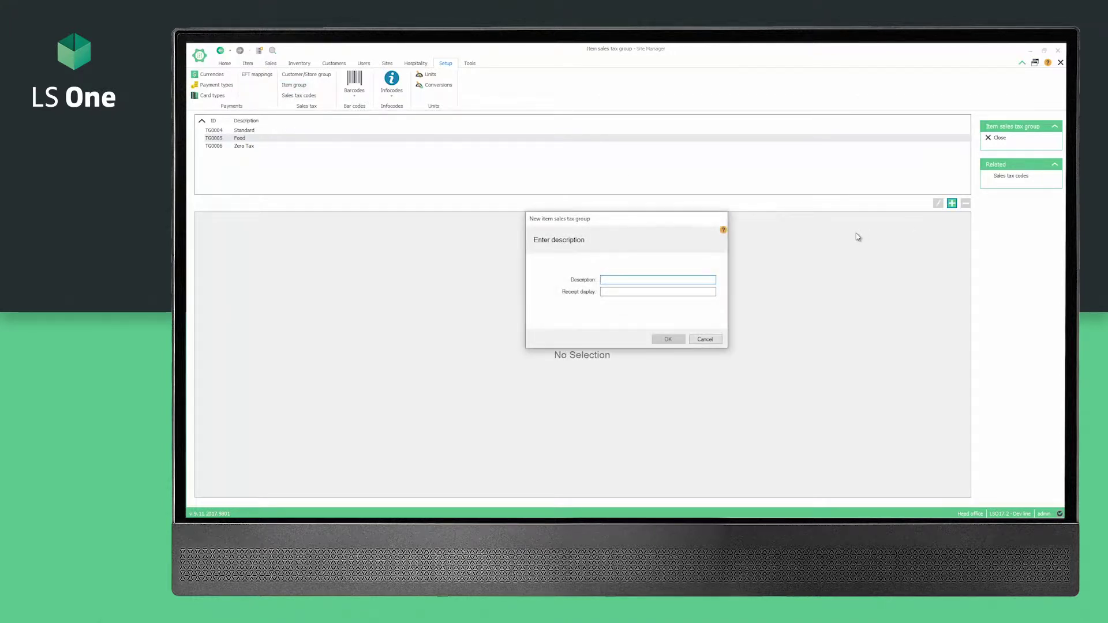
pyautogui.write('Duty free items')
pyautogui.click(667, 339)
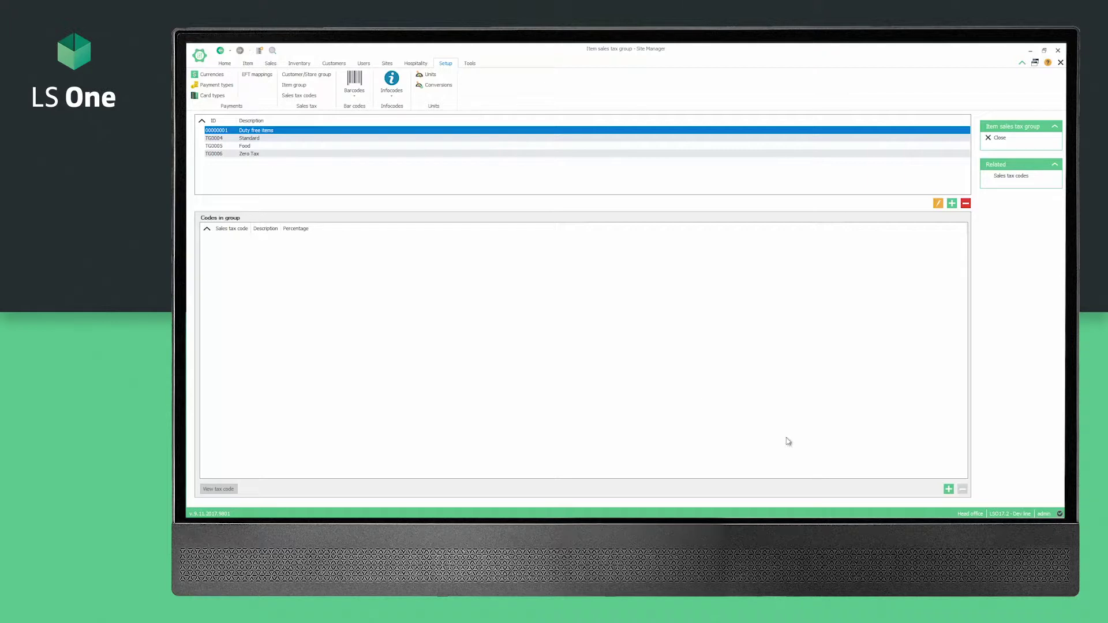
# Add the Europe Local and Europe Tourist tax codes to the Duty free items group.
pyautogui.click(948, 489)
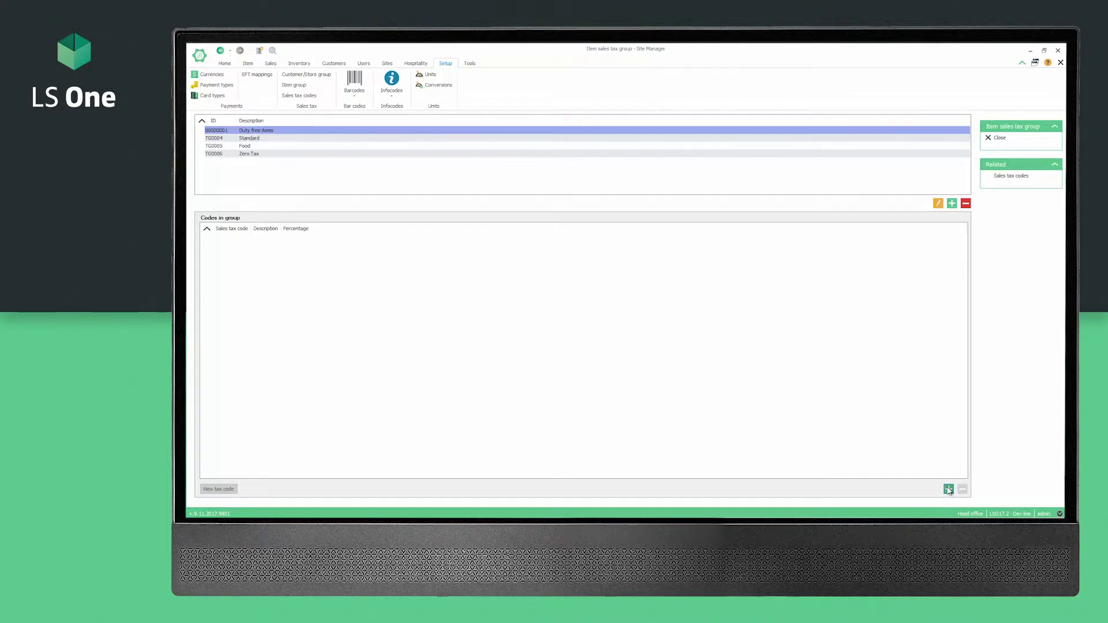
pyautogui.click(550, 340)
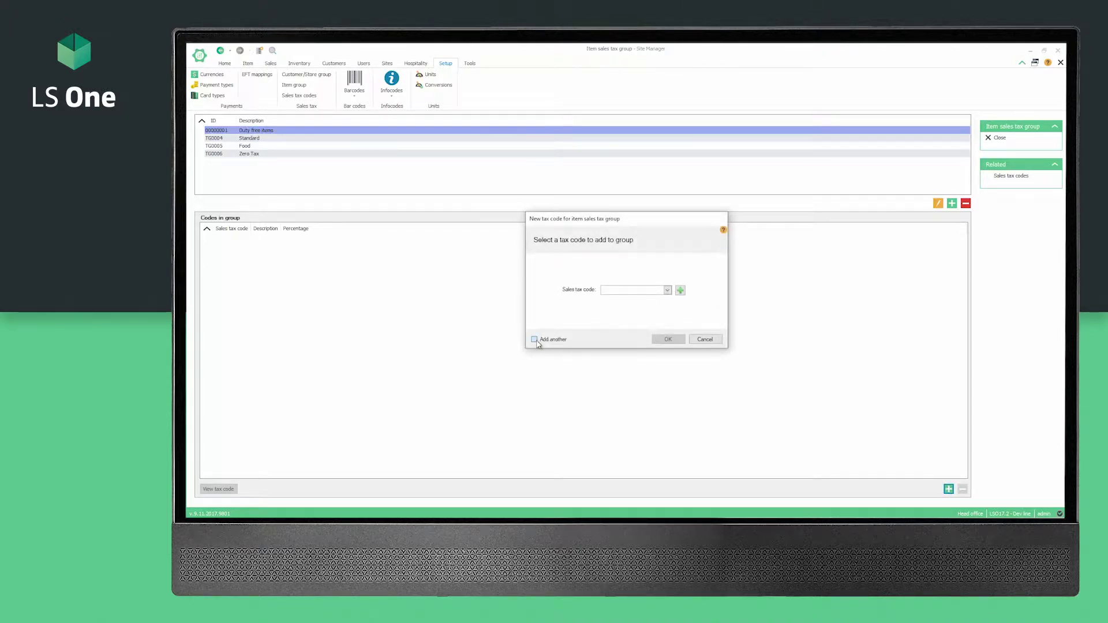
pyautogui.click(667, 291)
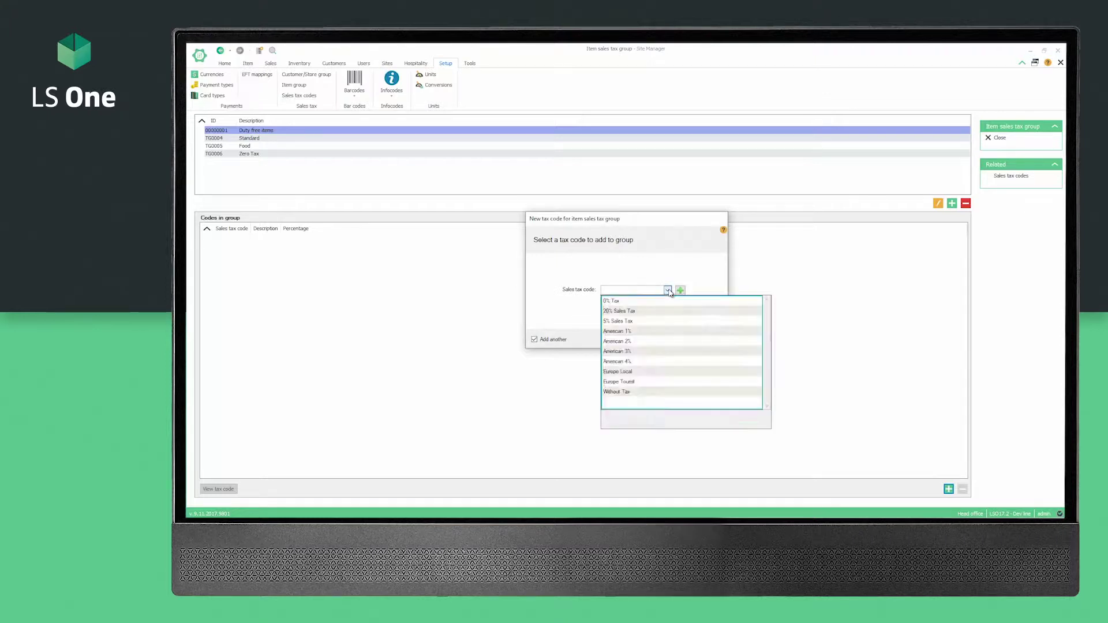
pyautogui.click(629, 372)
pyautogui.click(666, 339)
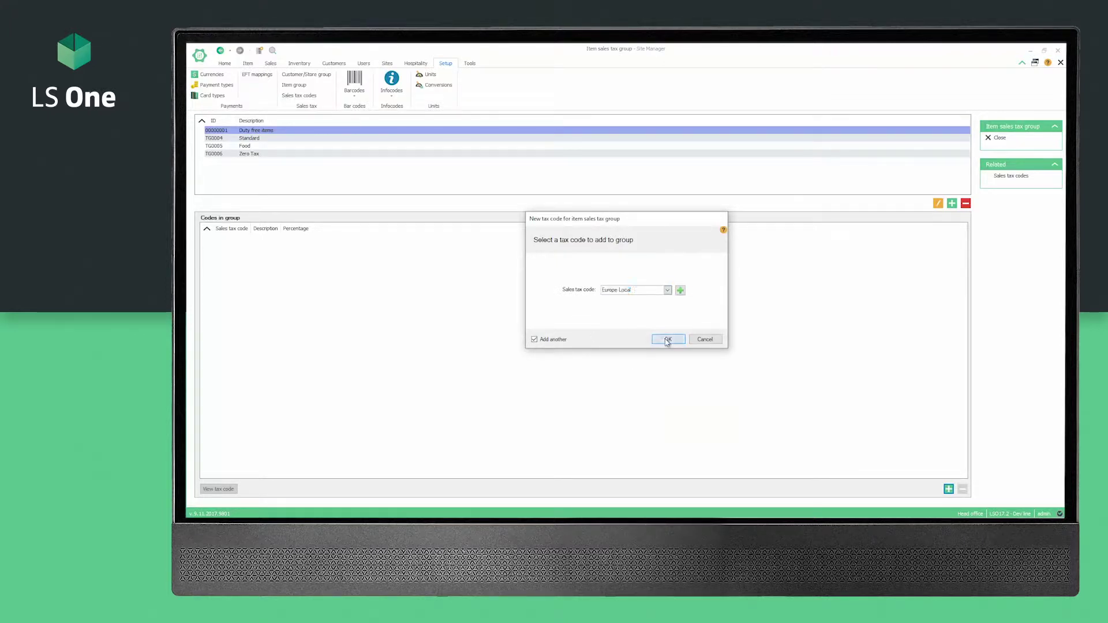
pyautogui.click(668, 290)
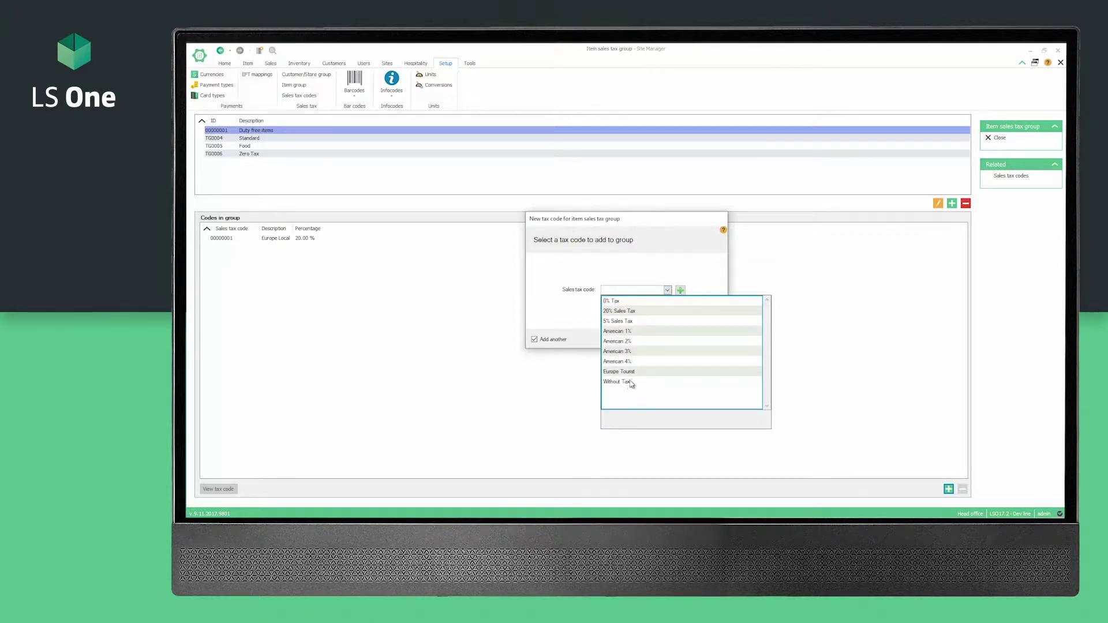
pyautogui.click(633, 372)
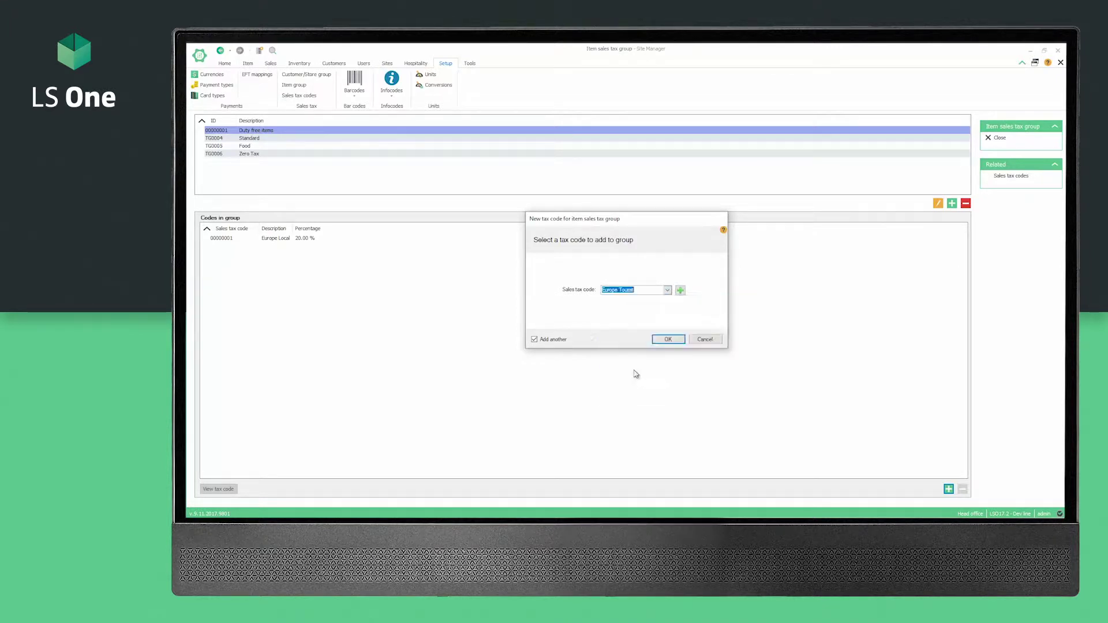
pyautogui.click(667, 340)
pyautogui.click(534, 340)
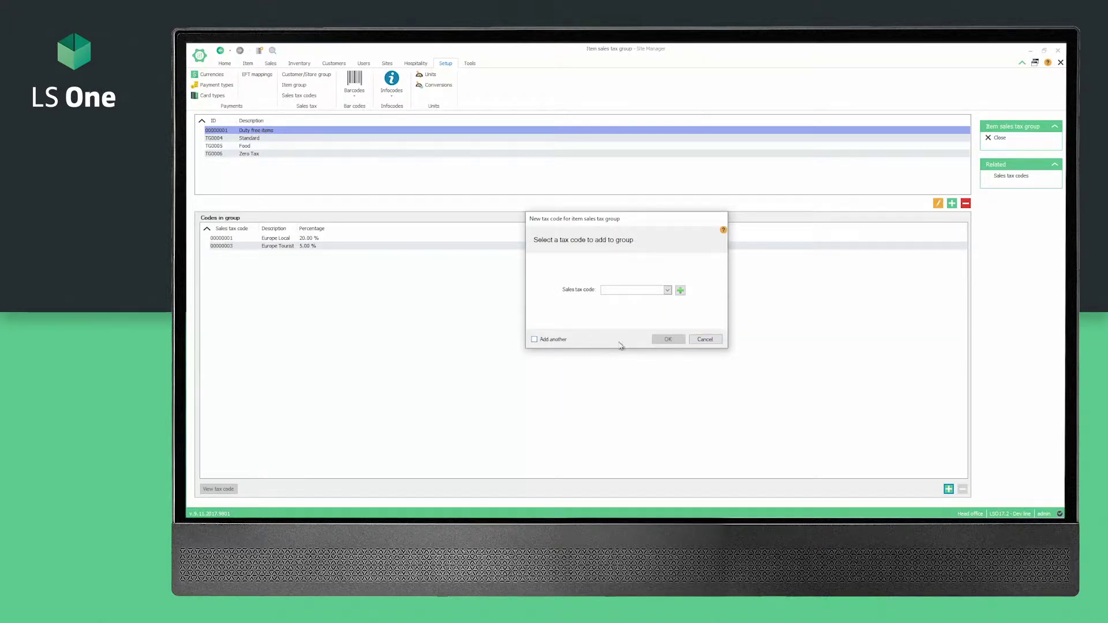
pyautogui.click(704, 340)
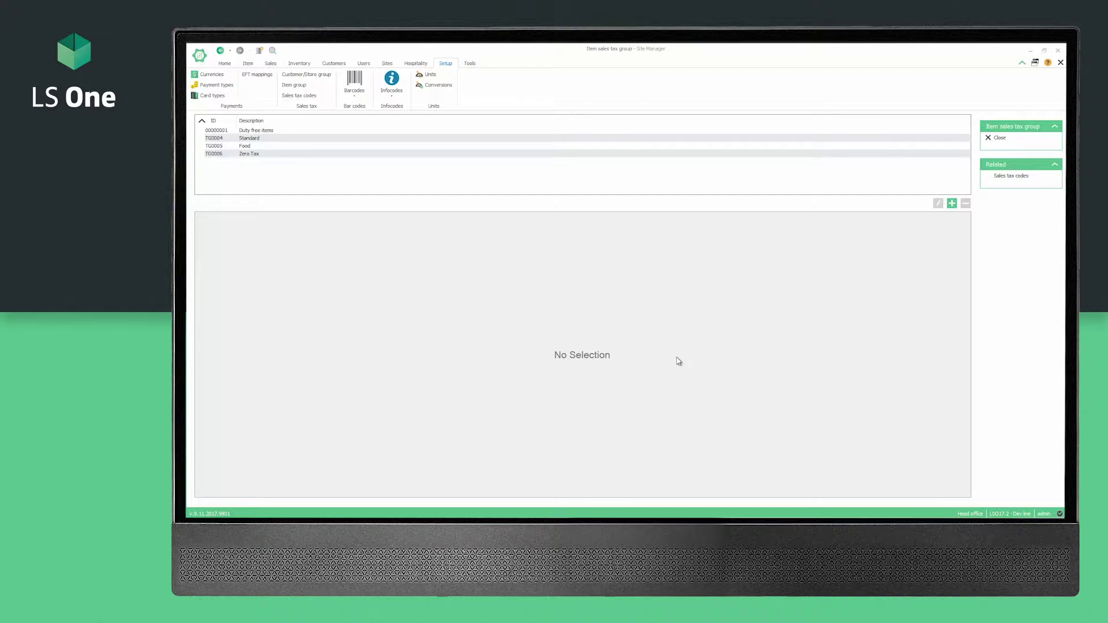
# Set the Aurora Supermarket store's sales tax group to Foreign customer and accept the automatic update of system prices.
pyautogui.click(388, 63)
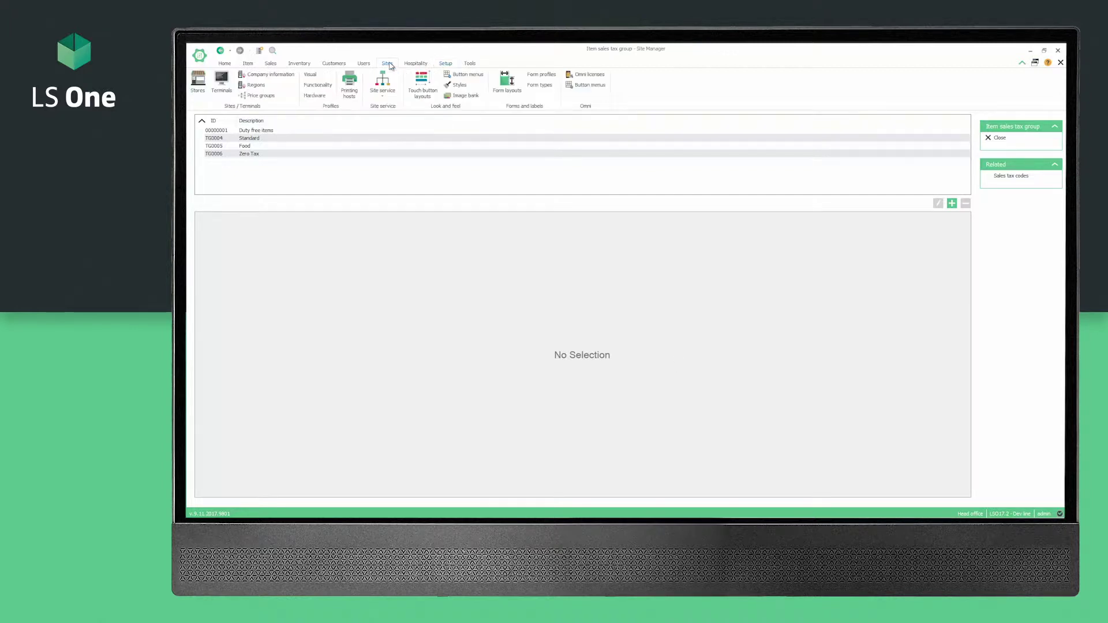
pyautogui.click(201, 89)
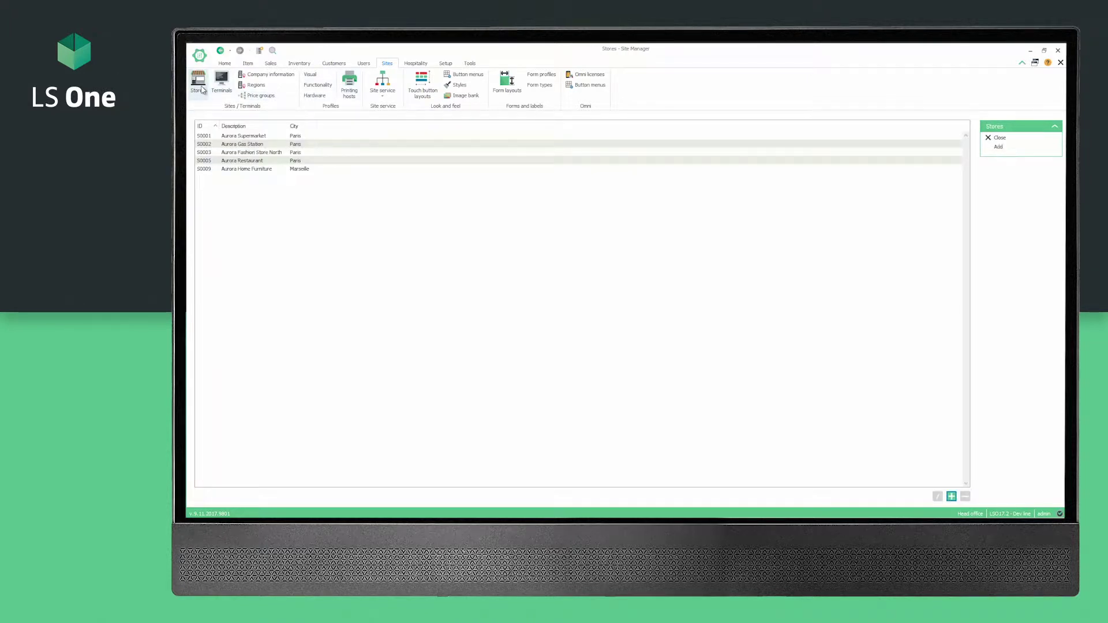
pyautogui.click(252, 136)
pyautogui.doubleClick(253, 136)
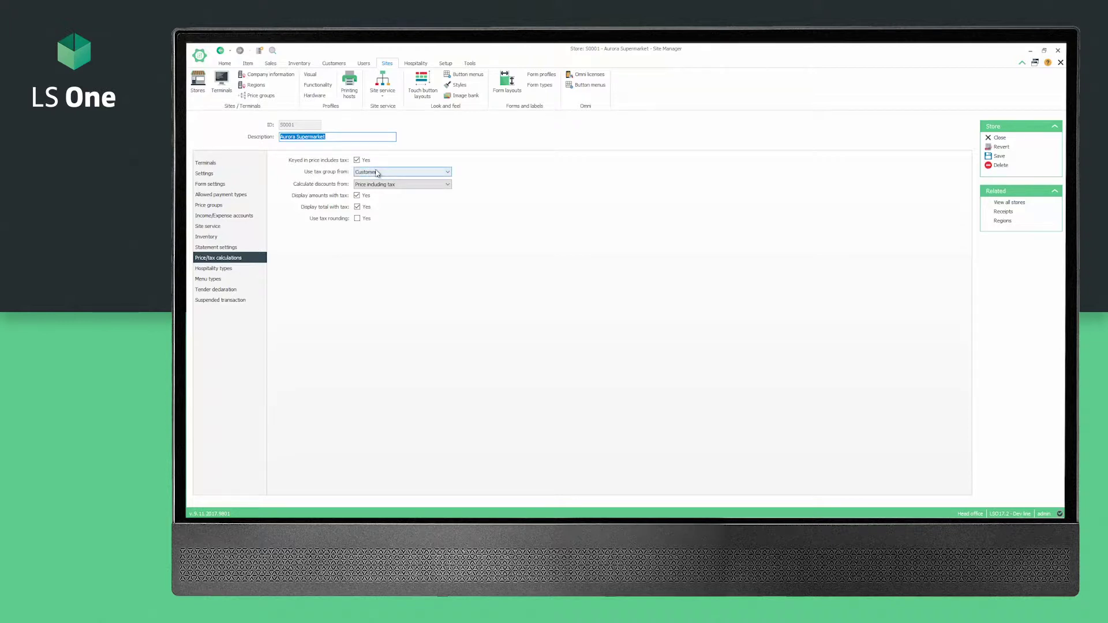
pyautogui.click(220, 206)
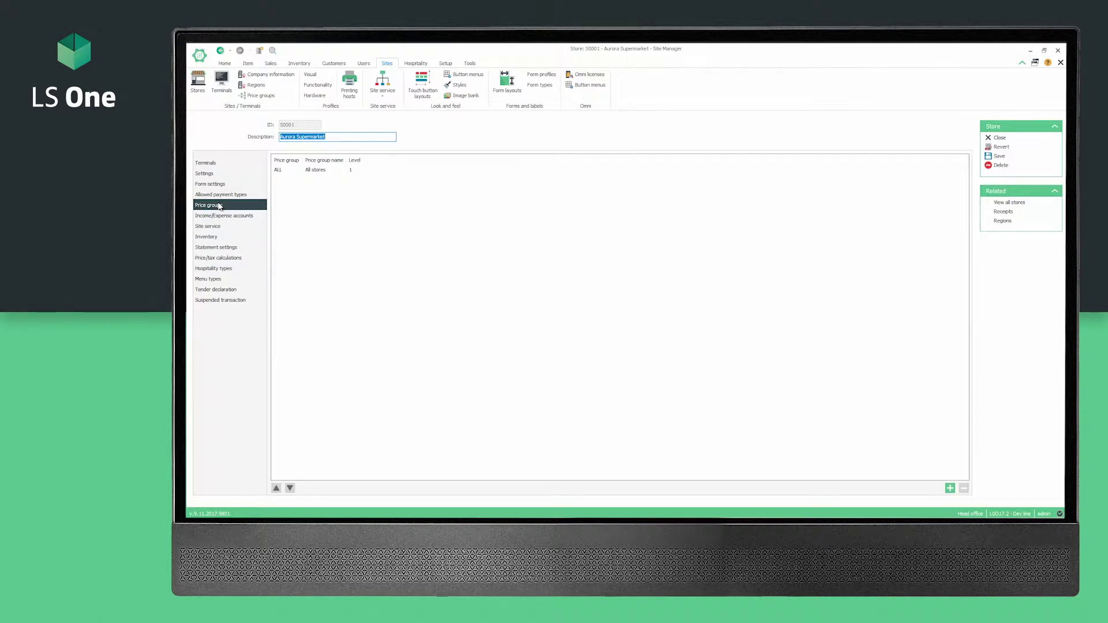
pyautogui.click(214, 175)
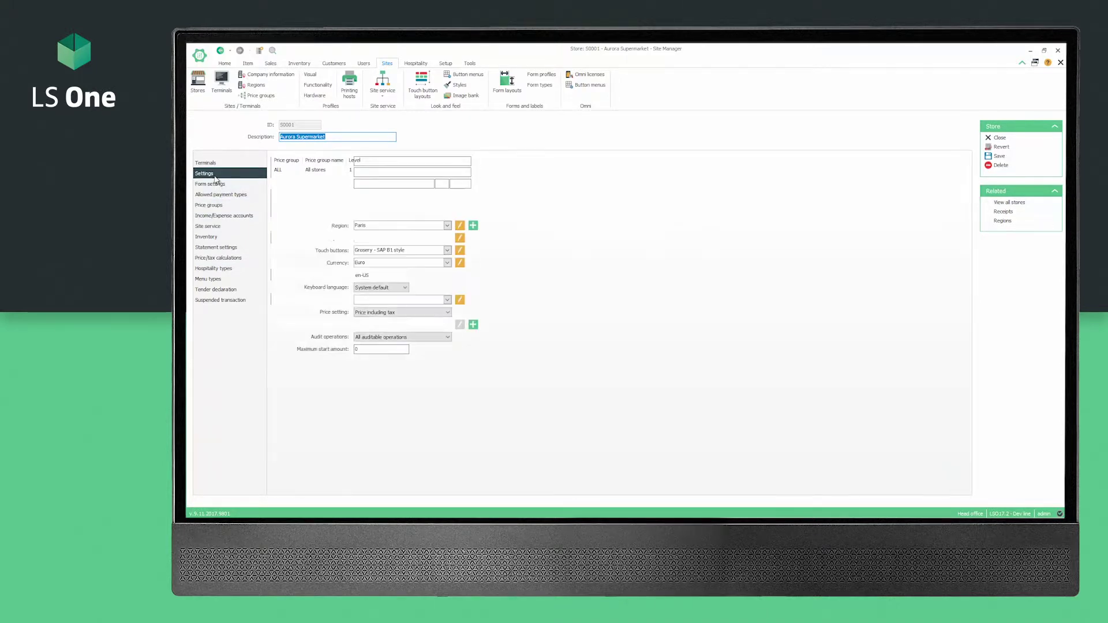
pyautogui.click(448, 300)
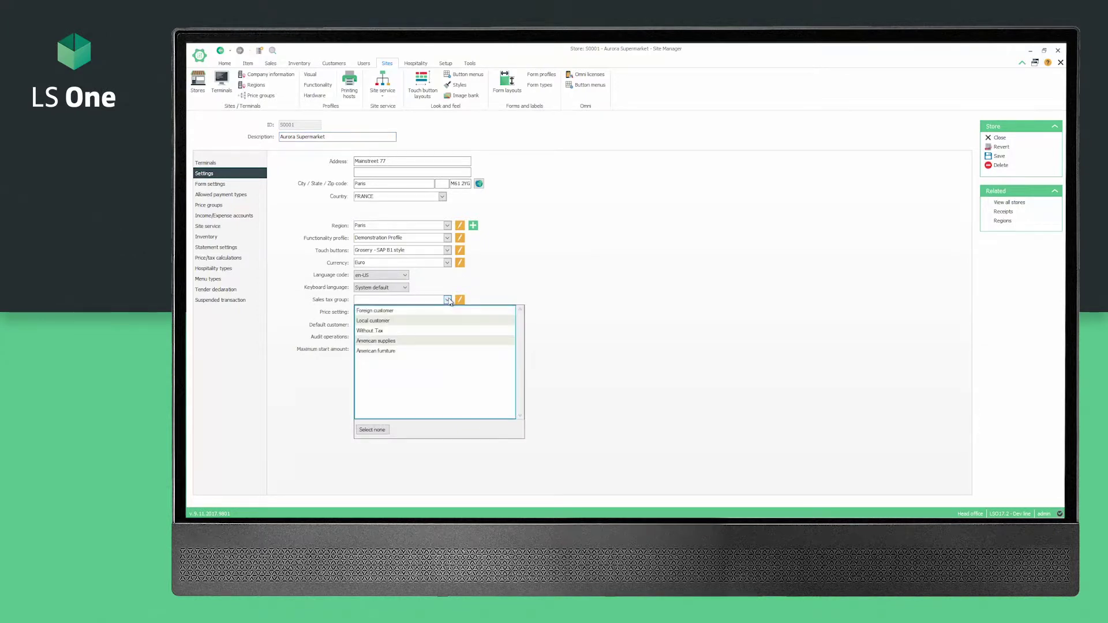
pyautogui.click(402, 312)
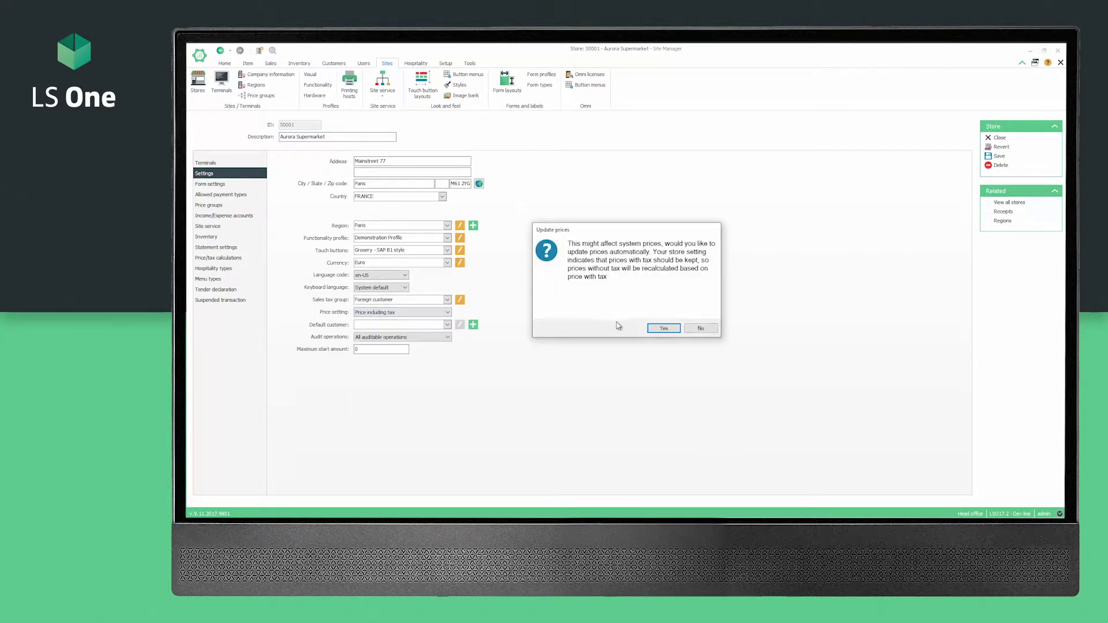
pyautogui.click(664, 328)
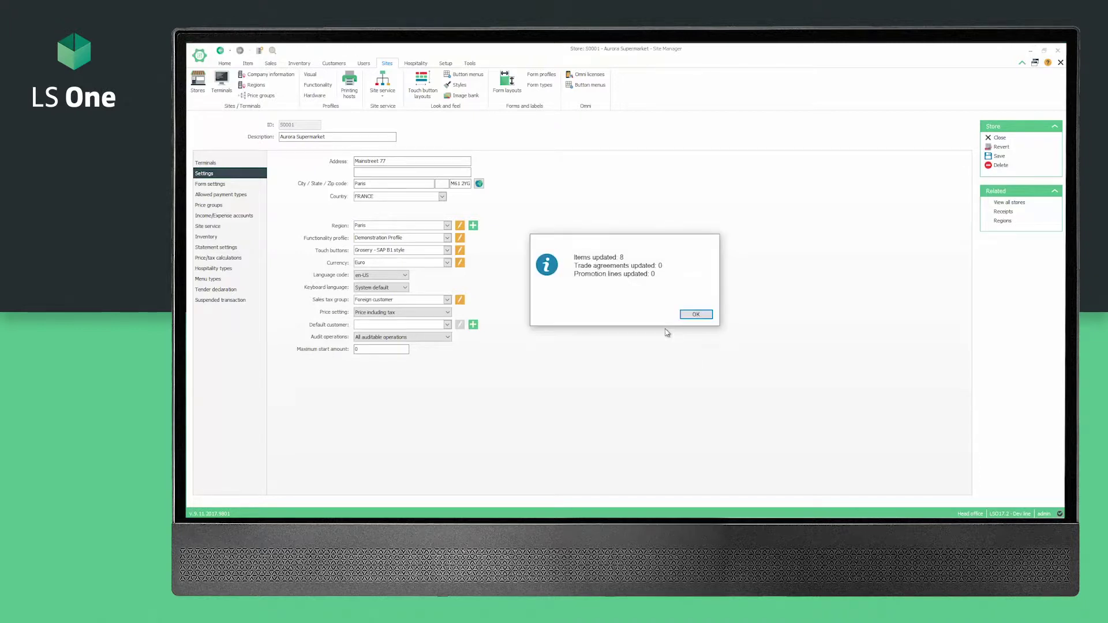
pyautogui.click(695, 315)
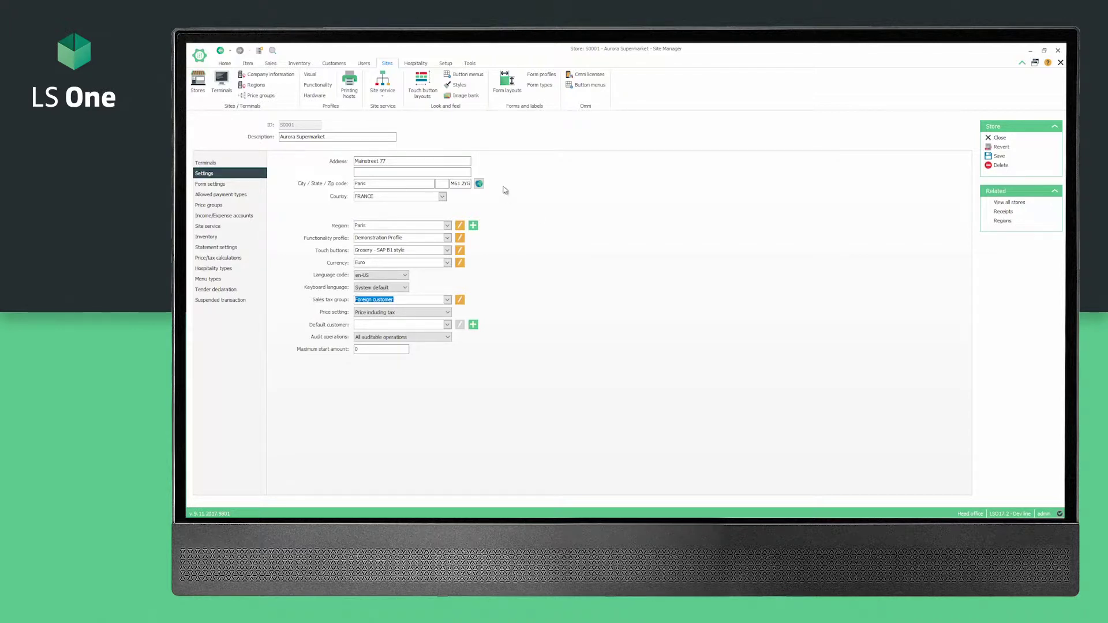
# Change the ACE Dishwasher's item sales tax group to Duty free items and accept the price recalculation.
pyautogui.click(247, 64)
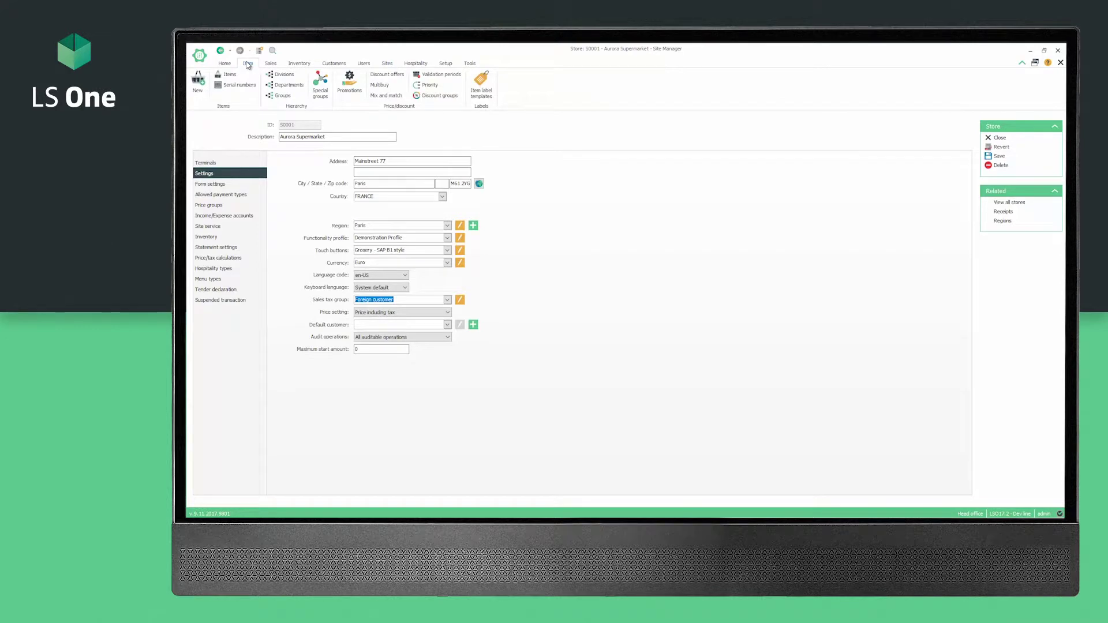
pyautogui.click(231, 76)
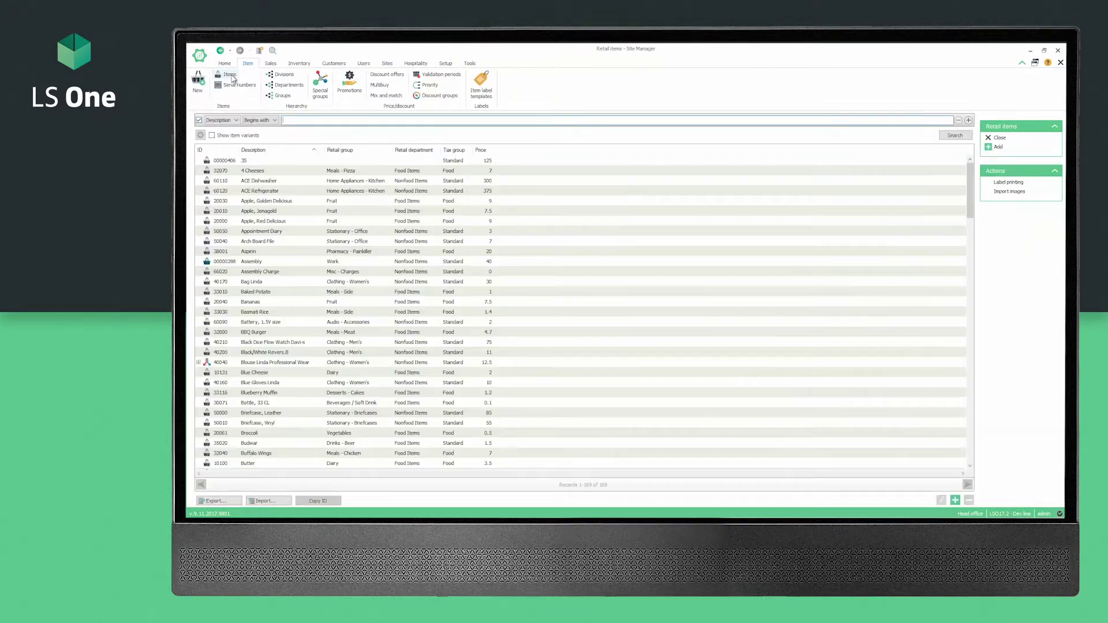
pyautogui.doubleClick(254, 181)
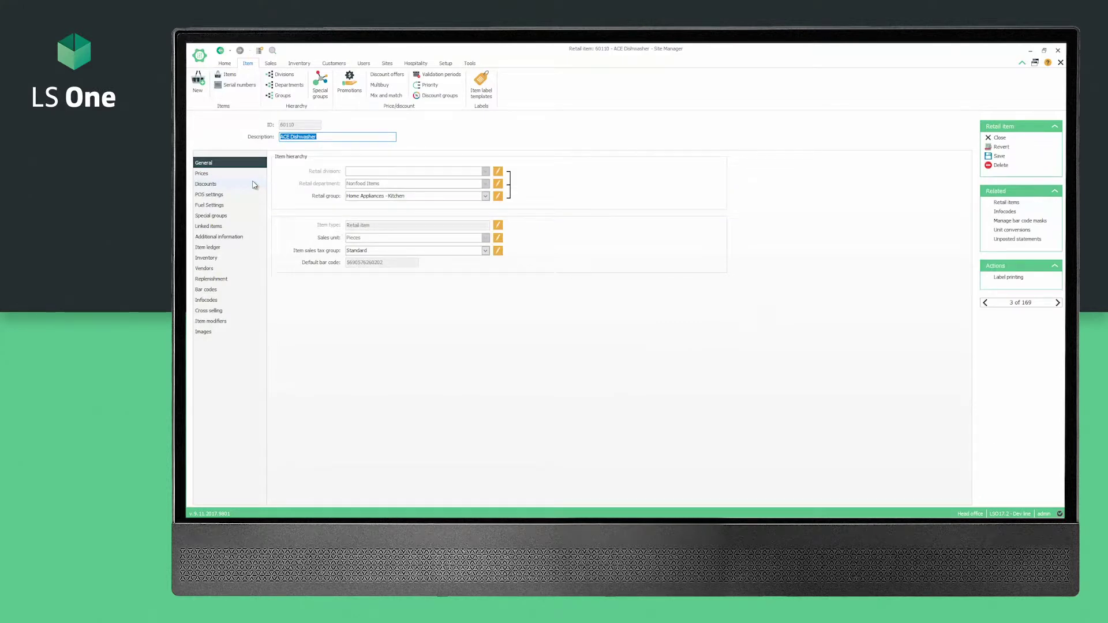
pyautogui.click(485, 251)
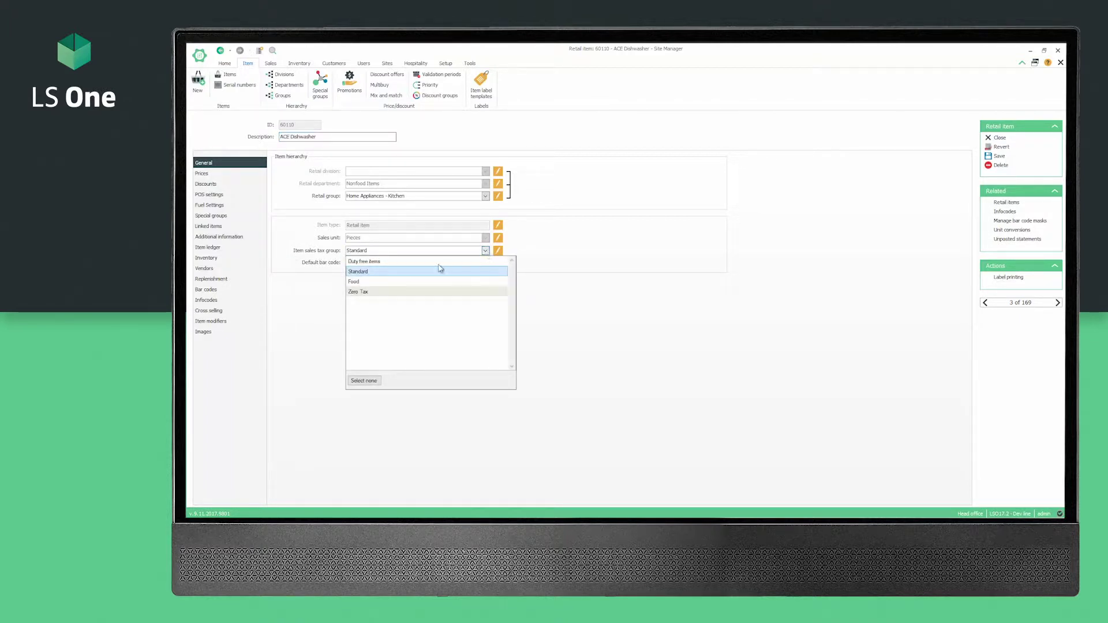
pyautogui.click(440, 262)
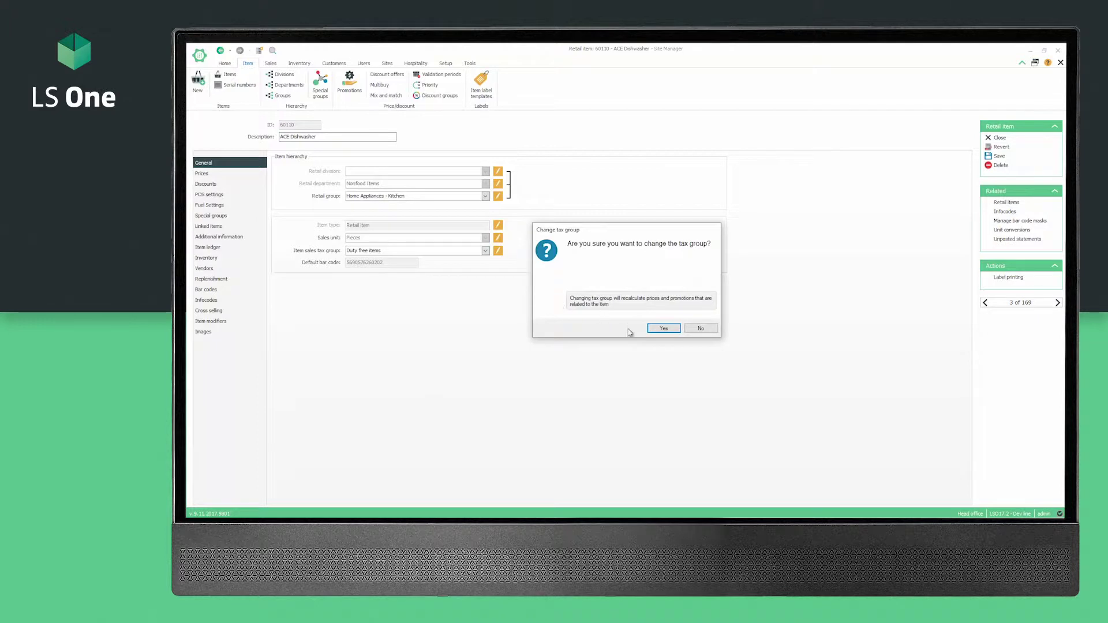
pyautogui.click(663, 328)
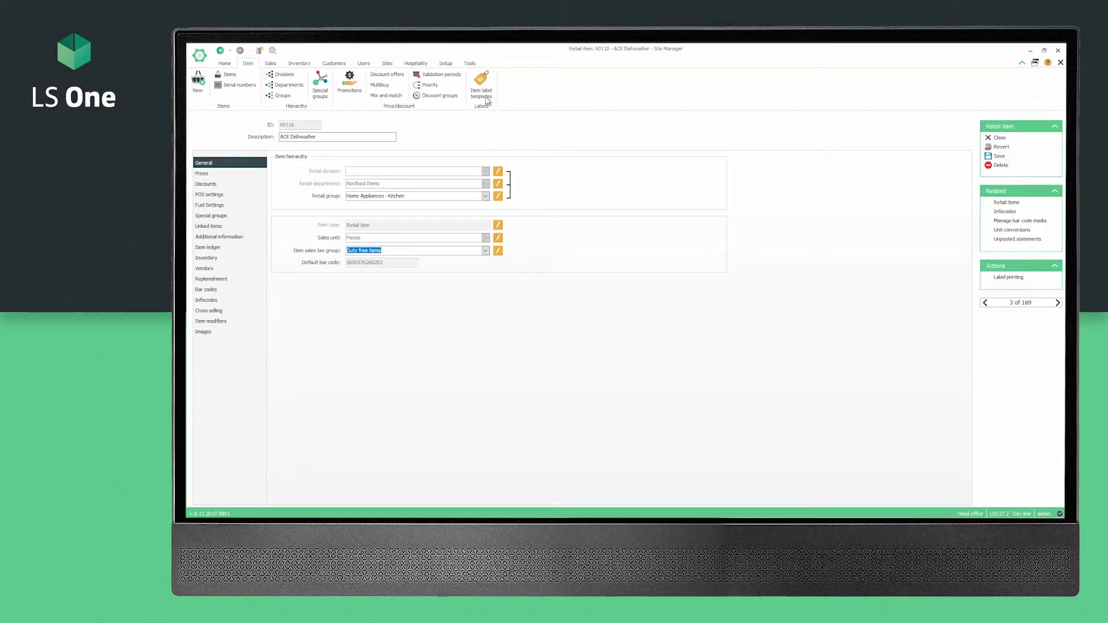
# Recalculate prices based on the default tax calculation store in the store management options.
pyautogui.click(471, 64)
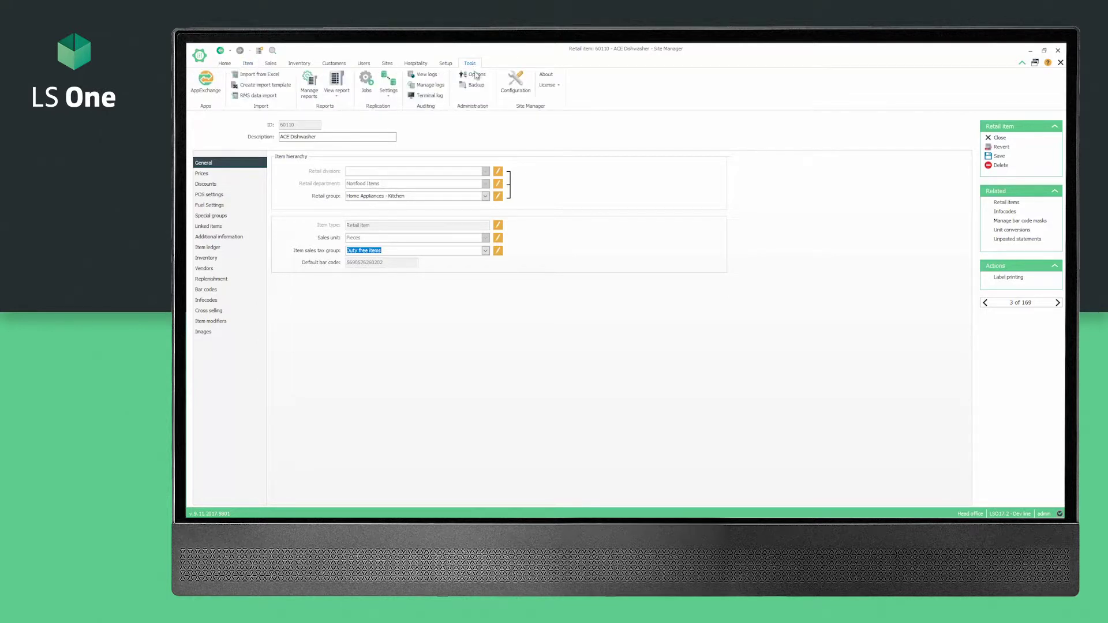
pyautogui.click(477, 75)
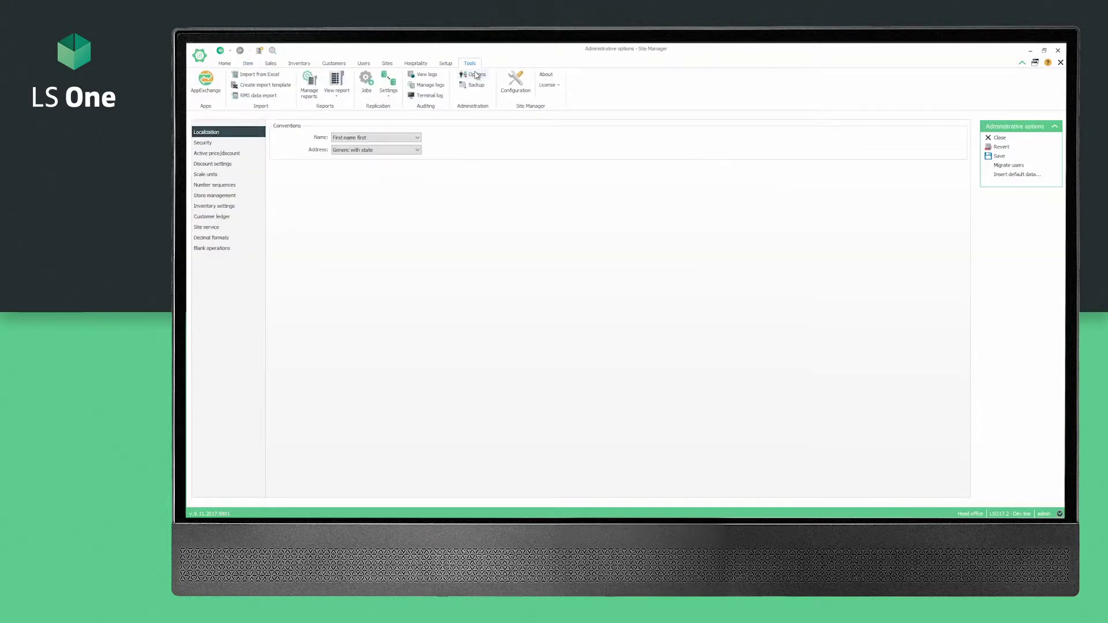
pyautogui.click(223, 197)
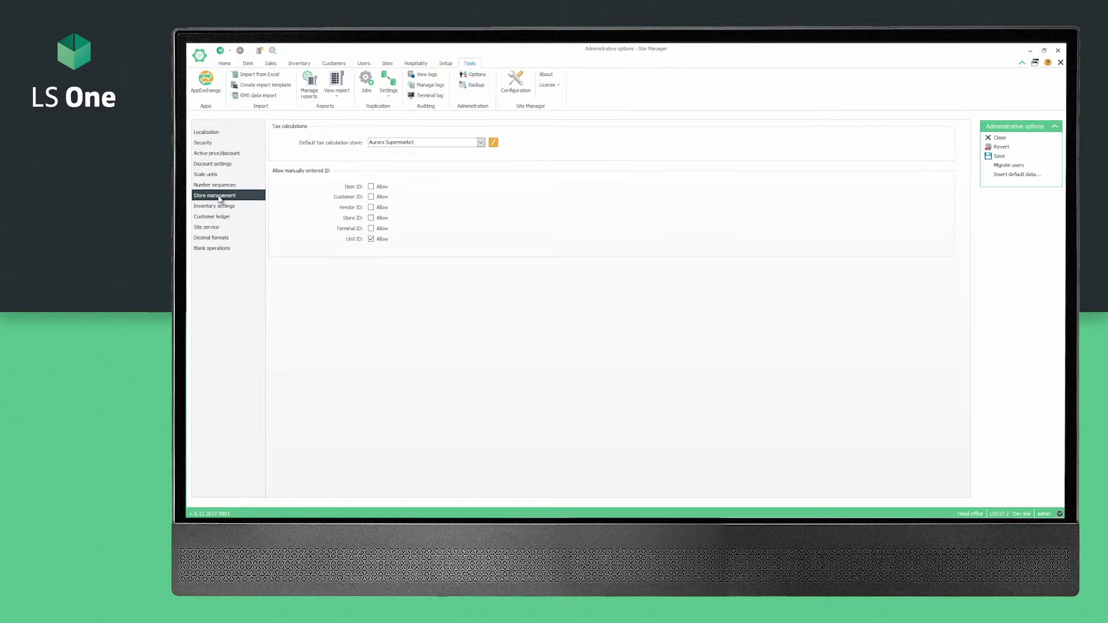
pyautogui.click(410, 286)
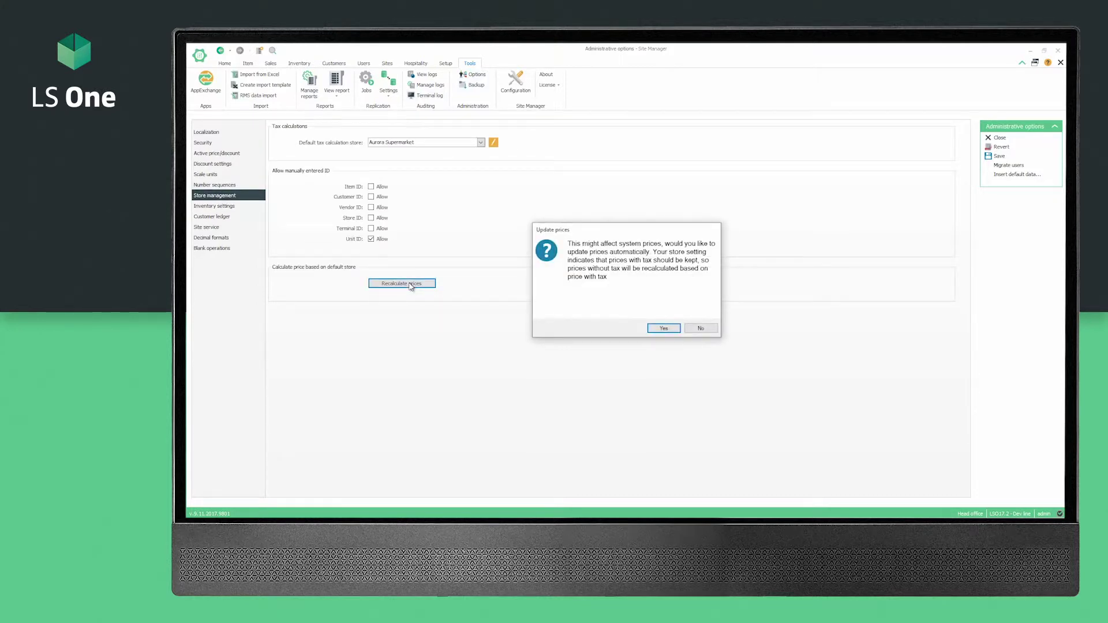
pyautogui.click(657, 327)
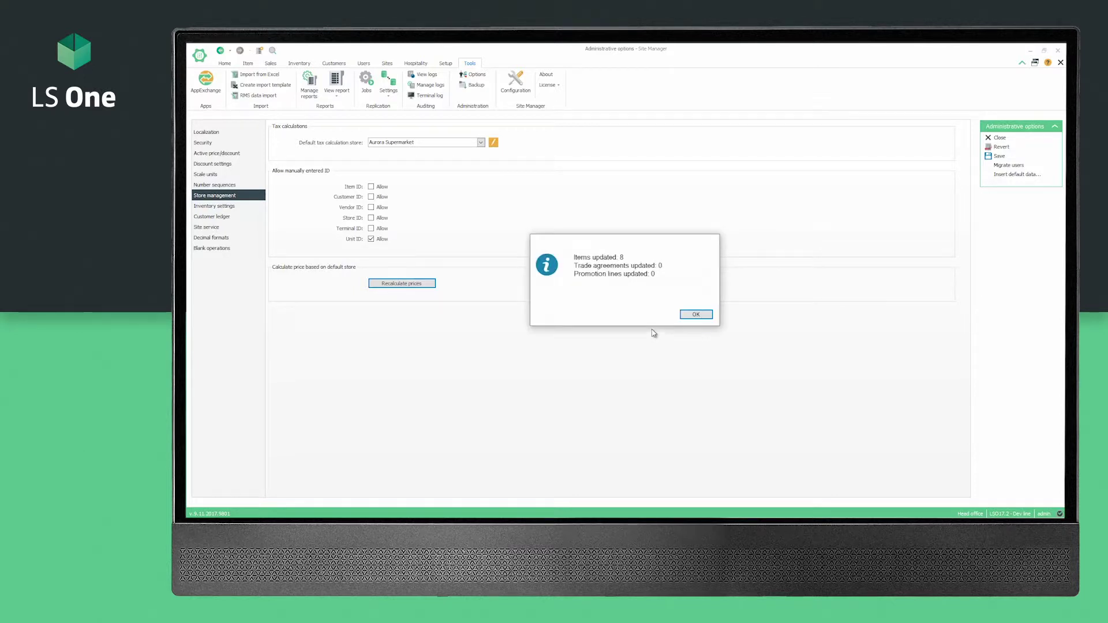
pyautogui.click(693, 314)
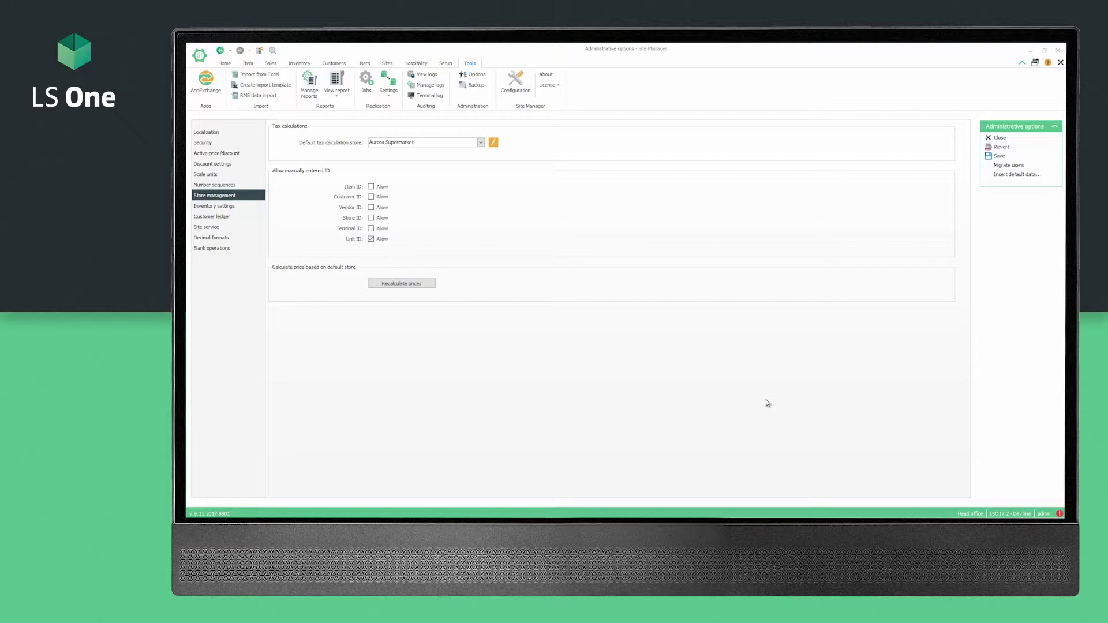
# Assign the Duty free items sales tax group to the ACE Dishwasher retail item and confirm the change.
pyautogui.click(248, 63)
pyautogui.click(225, 76)
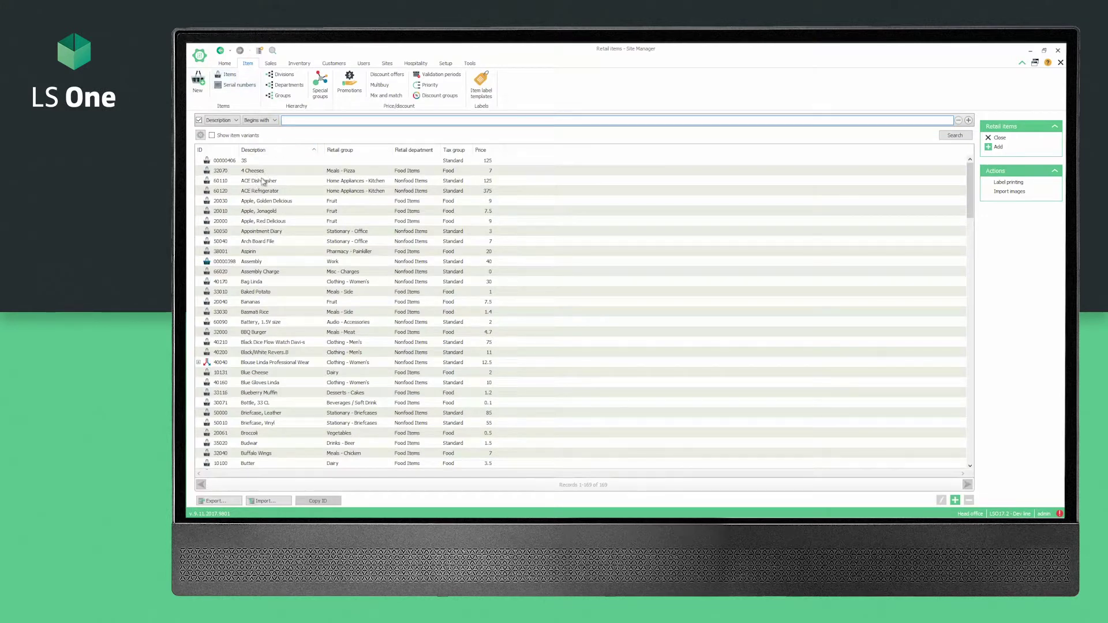
pyautogui.doubleClick(263, 180)
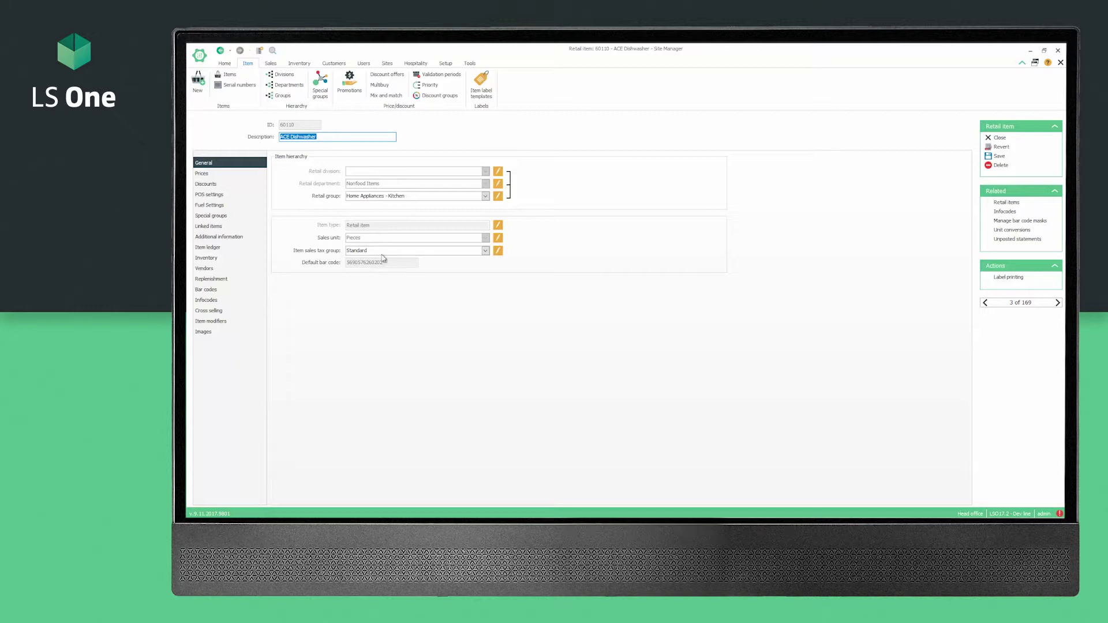
pyautogui.click(485, 252)
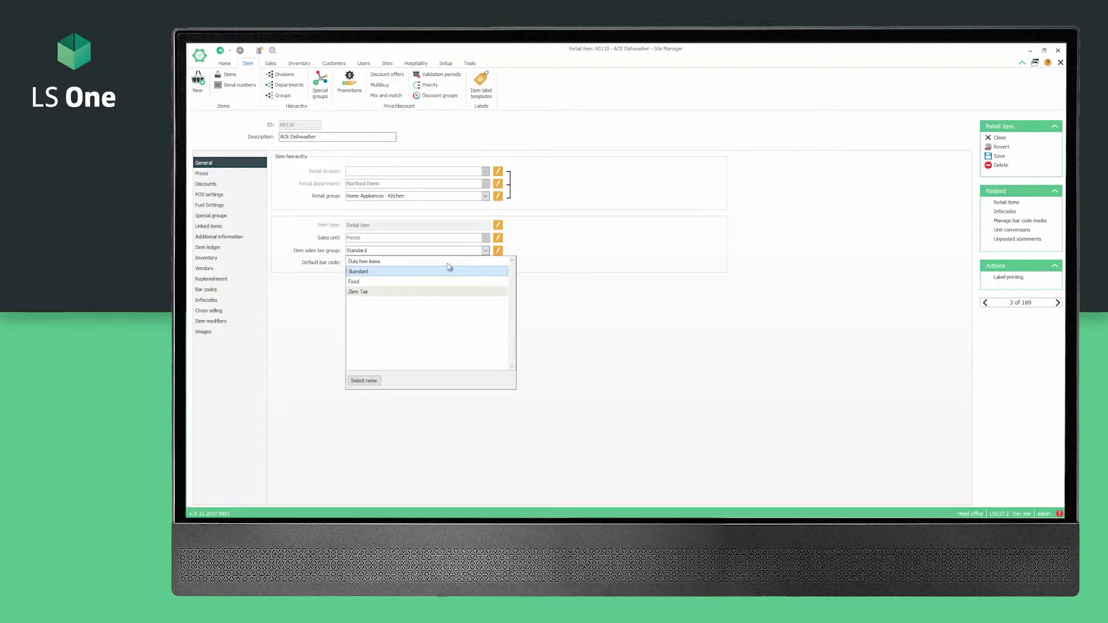
pyautogui.click(407, 262)
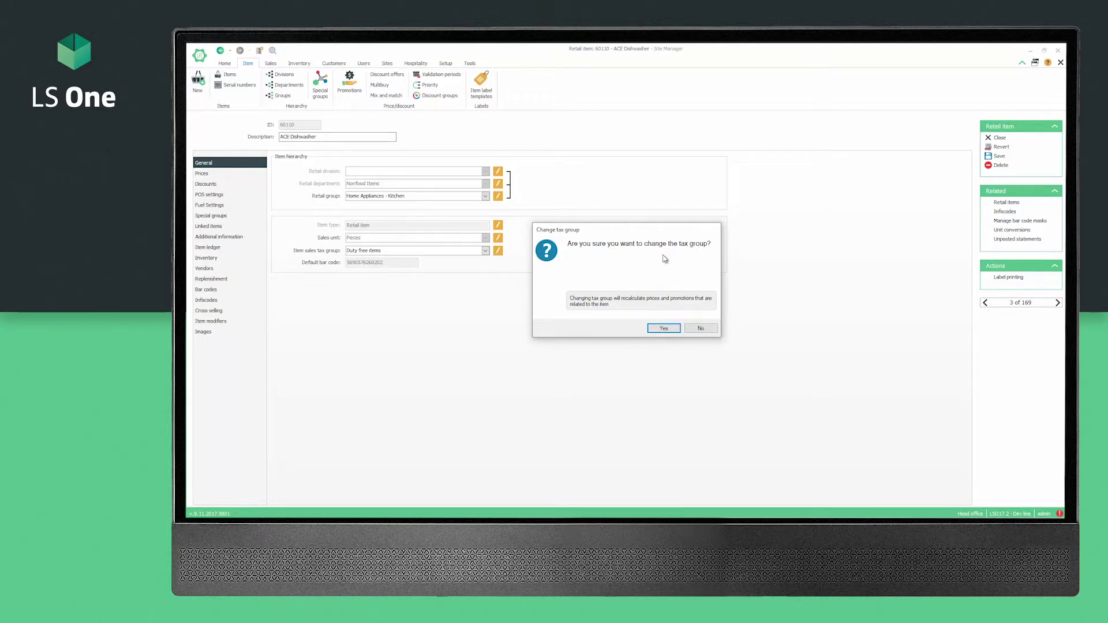
pyautogui.click(661, 328)
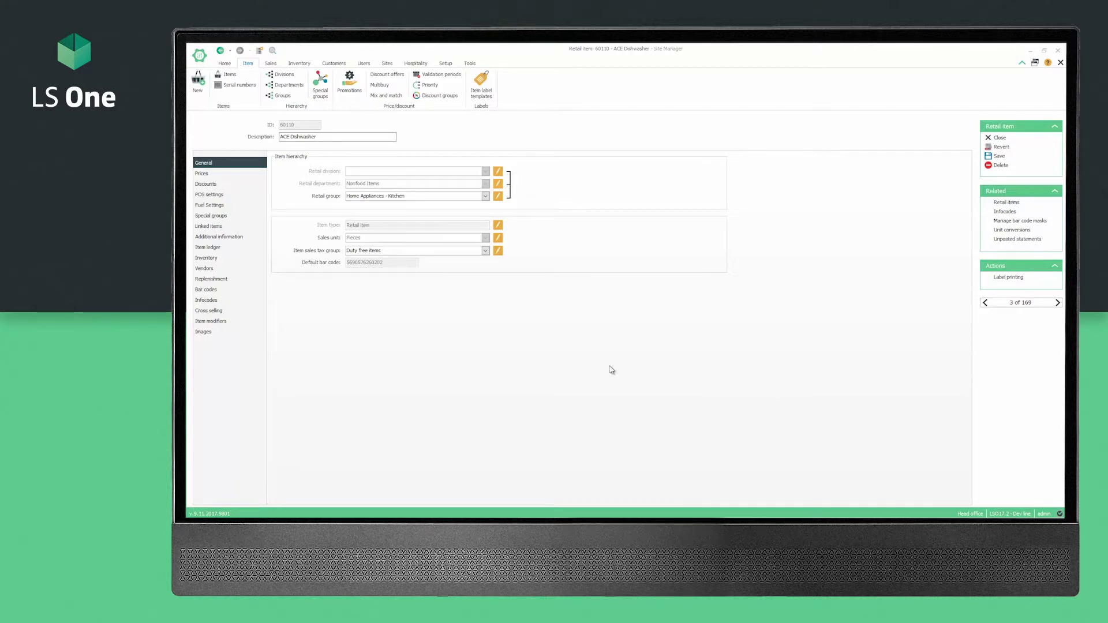
# Set the ACE Dishwasher's base sales price excluding tax to 100.
pyautogui.click(203, 175)
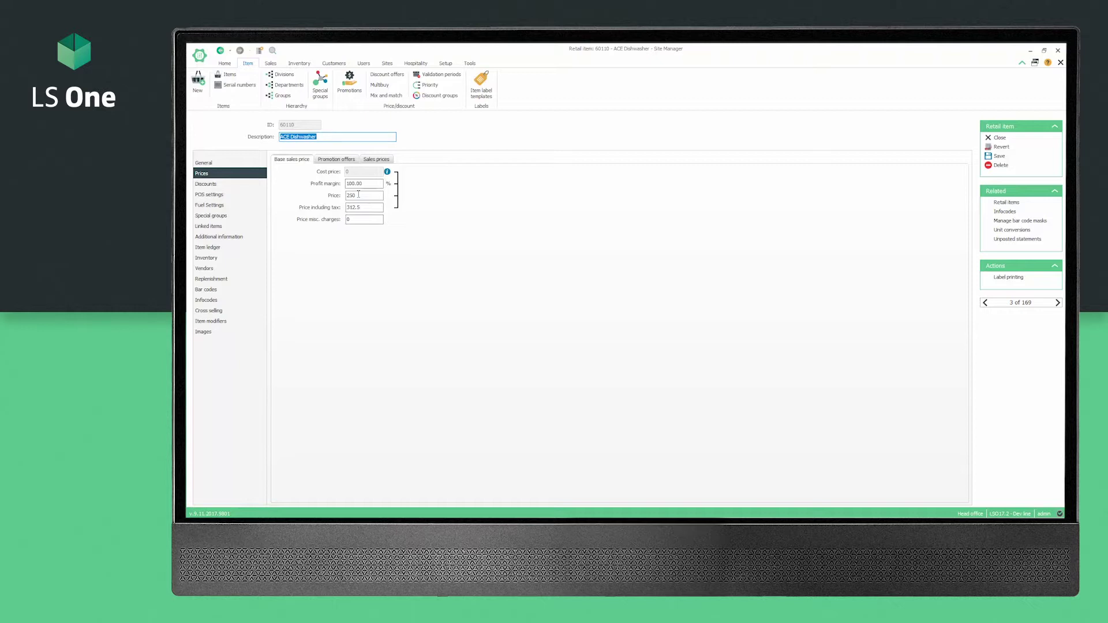
pyautogui.doubleClick(358, 194)
pyautogui.write('100')
pyautogui.click(362, 206)
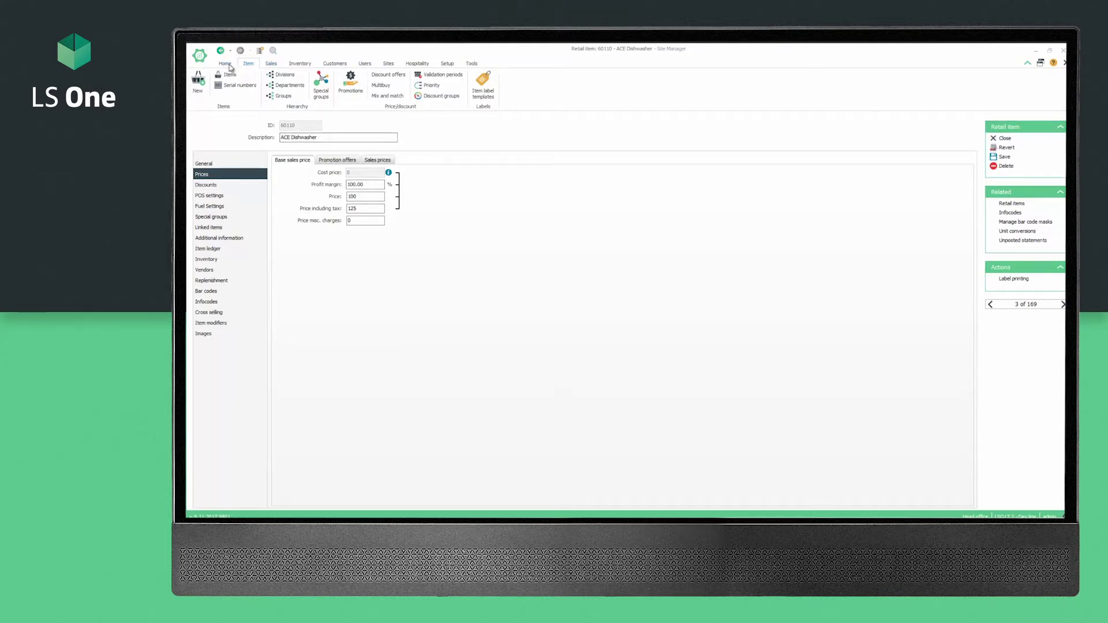
# Check the sales tax group and its available options in the details of the customer Brad and sons Ltd.
pyautogui.click(335, 63)
pyautogui.click(235, 75)
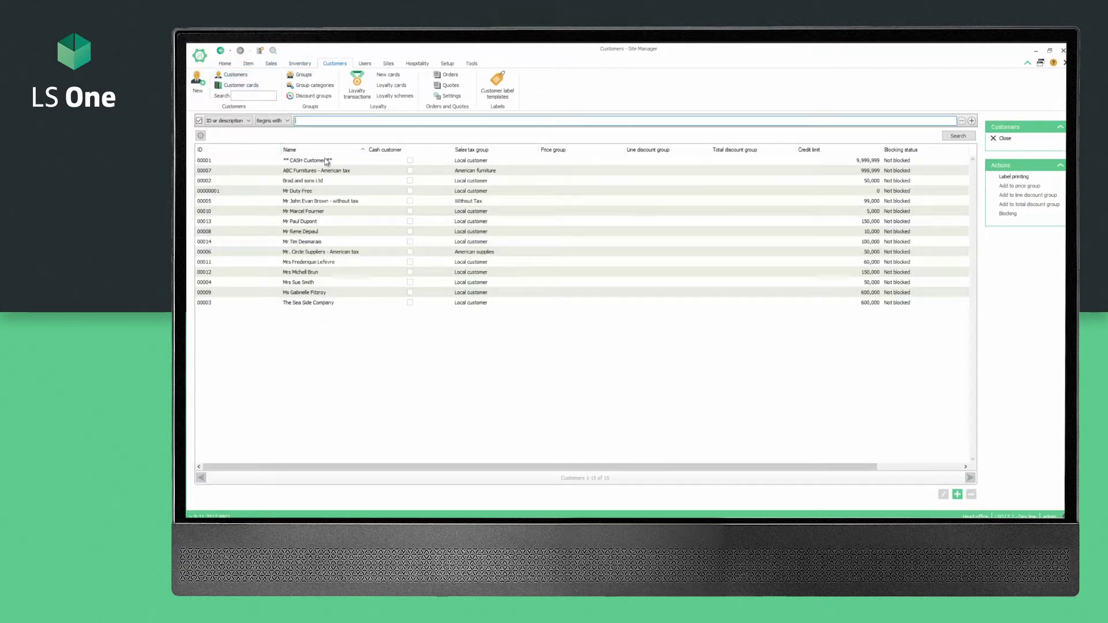
pyautogui.doubleClick(312, 181)
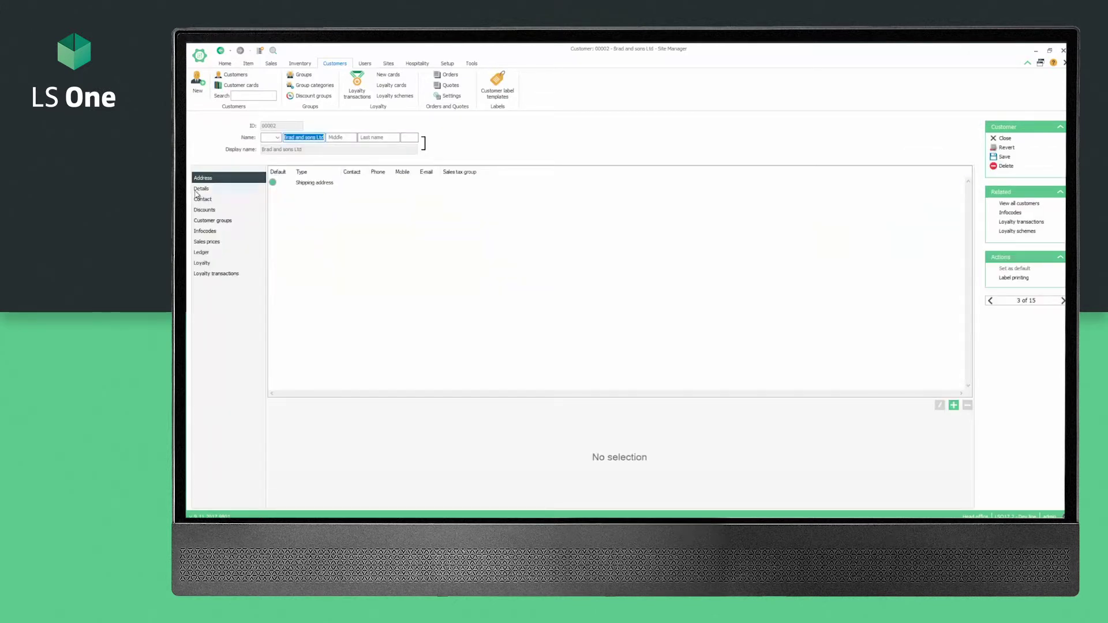
pyautogui.click(203, 189)
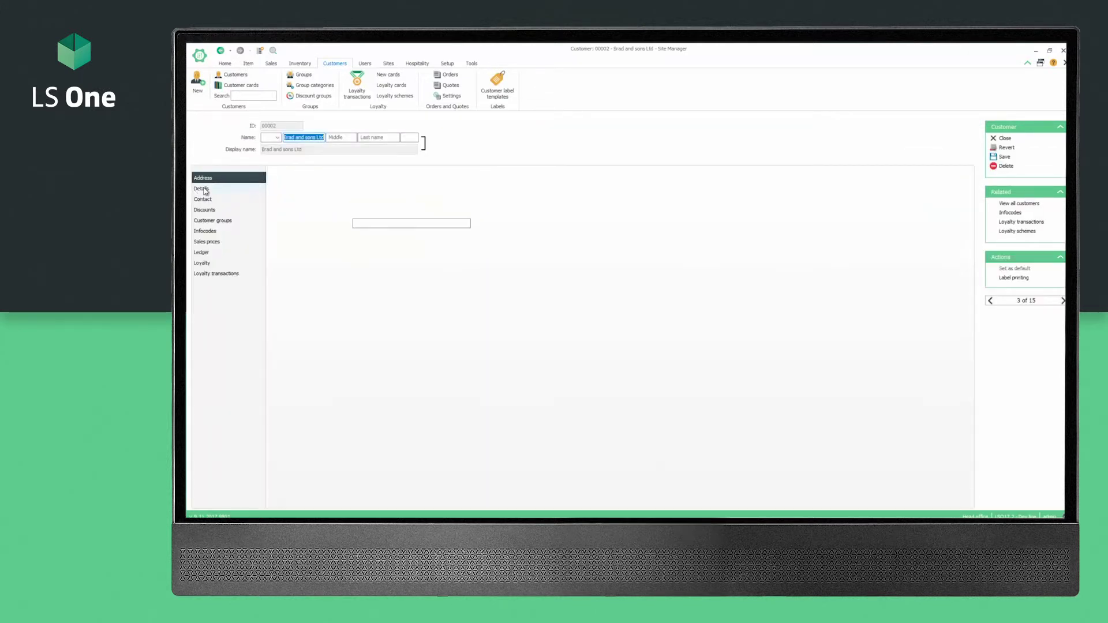
pyautogui.click(466, 275)
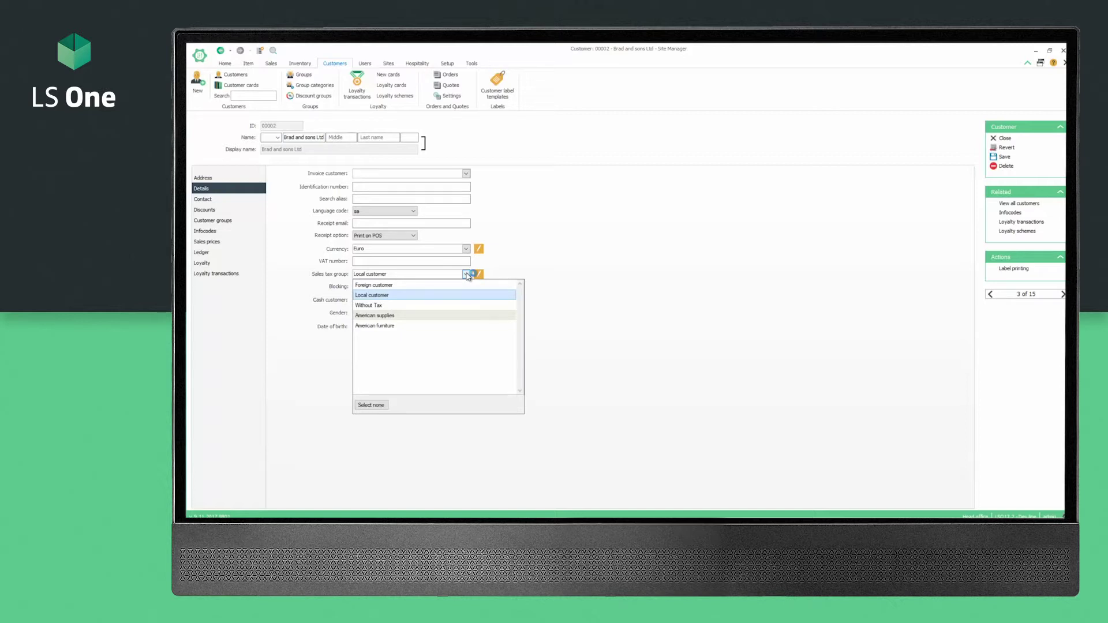
pyautogui.click(466, 274)
# Open the duty free customer's record and check the sales tax group in its details.
pyautogui.click(220, 78)
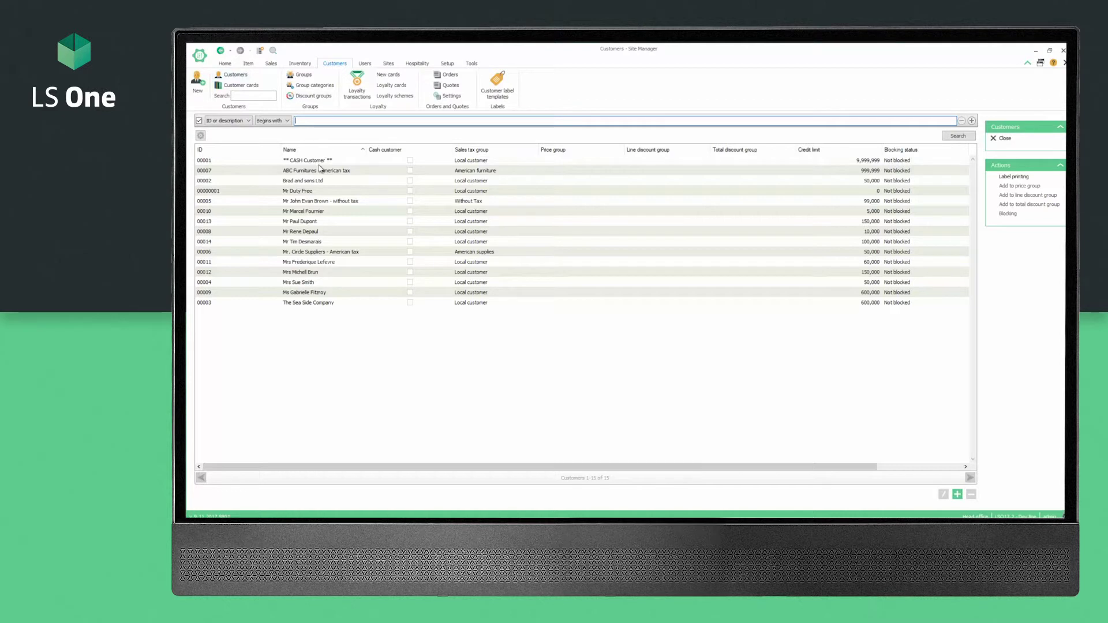
pyautogui.doubleClick(310, 194)
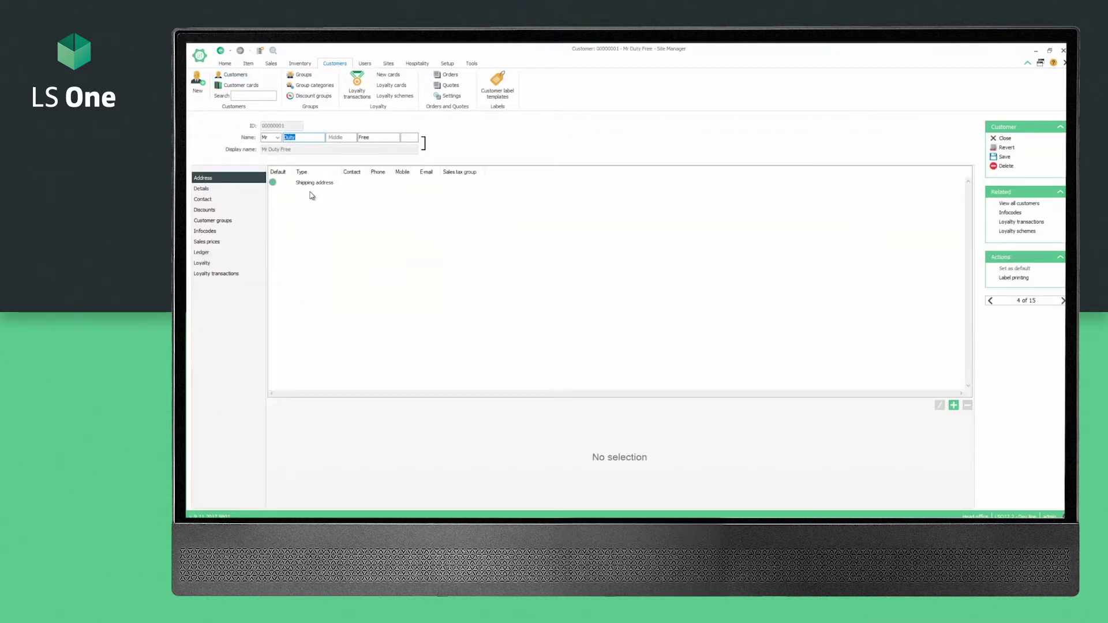
pyautogui.click(203, 190)
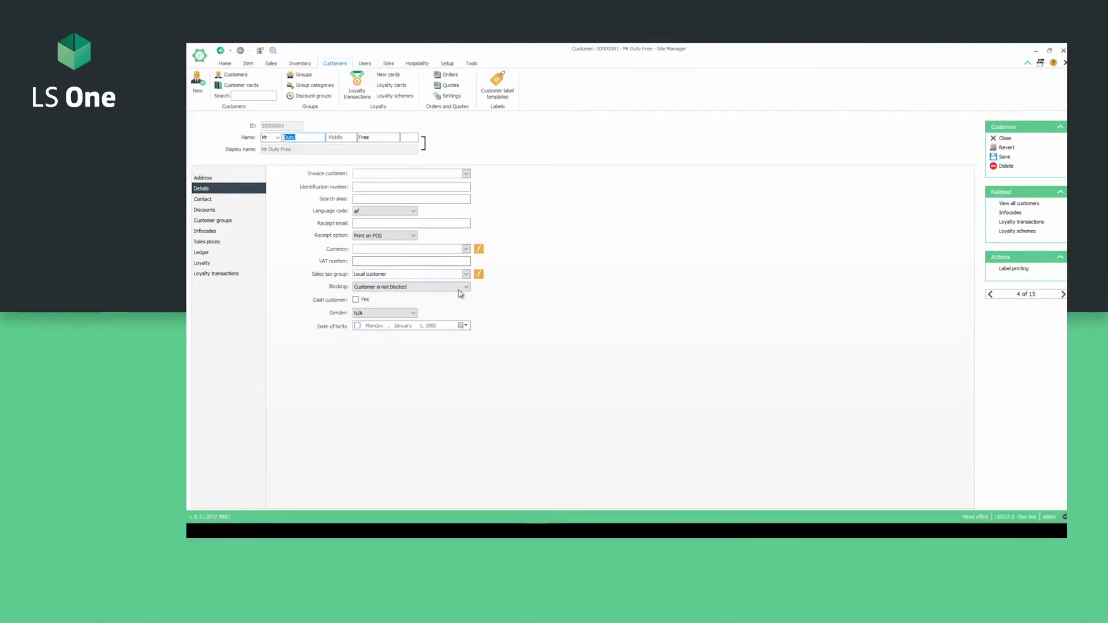
# Set the duty free customer's sales tax group to Foreign customer and save the record.
pyautogui.click(466, 275)
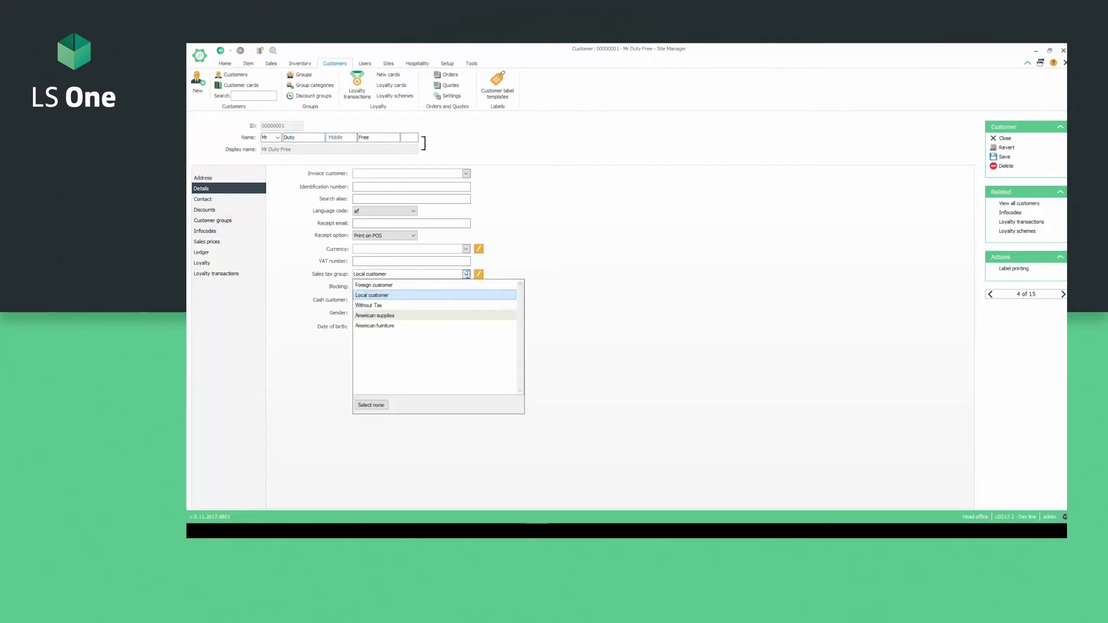
pyautogui.click(392, 286)
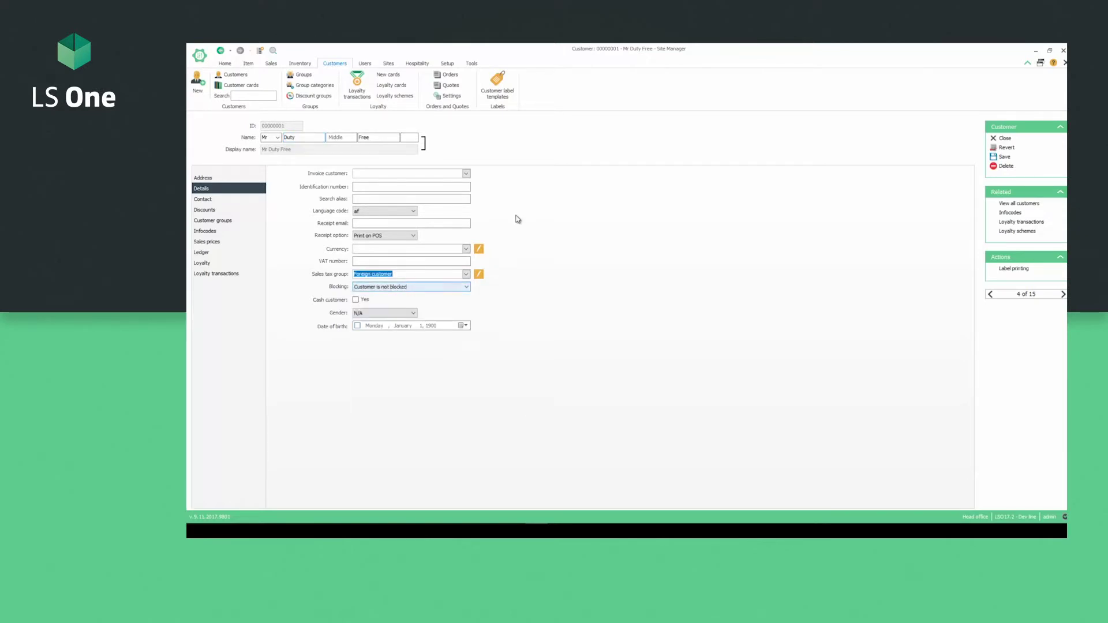
pyautogui.click(1004, 158)
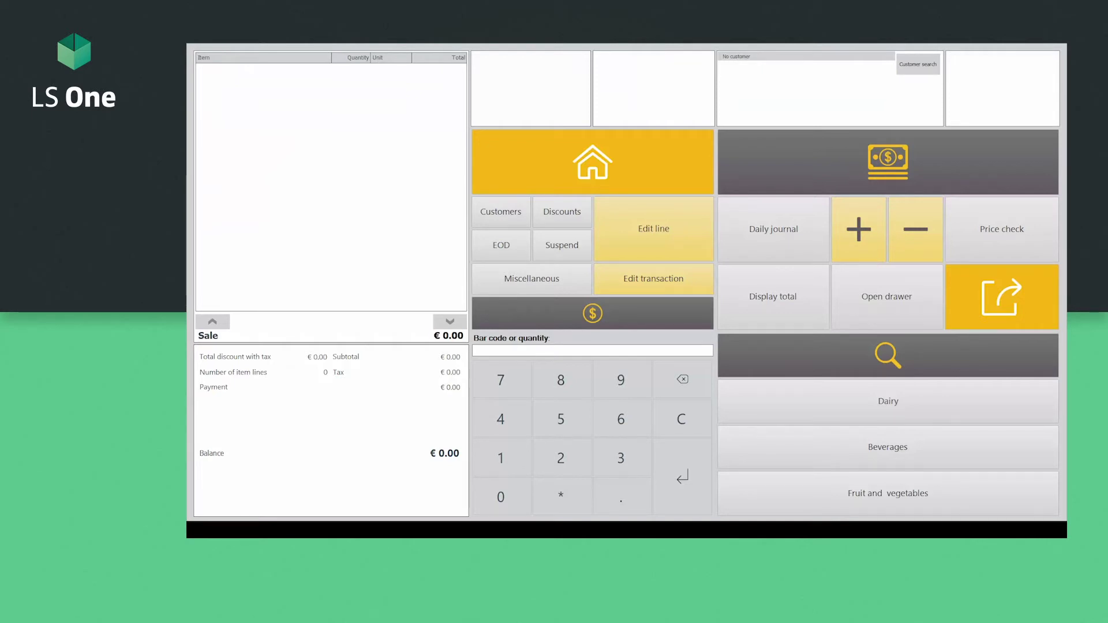
# In the LS One POS, start a sale for the customer Brad and sons Ltd and add one ACE Dishwasher.
pyautogui.click(902, 74)
pyautogui.doubleClick(345, 117)
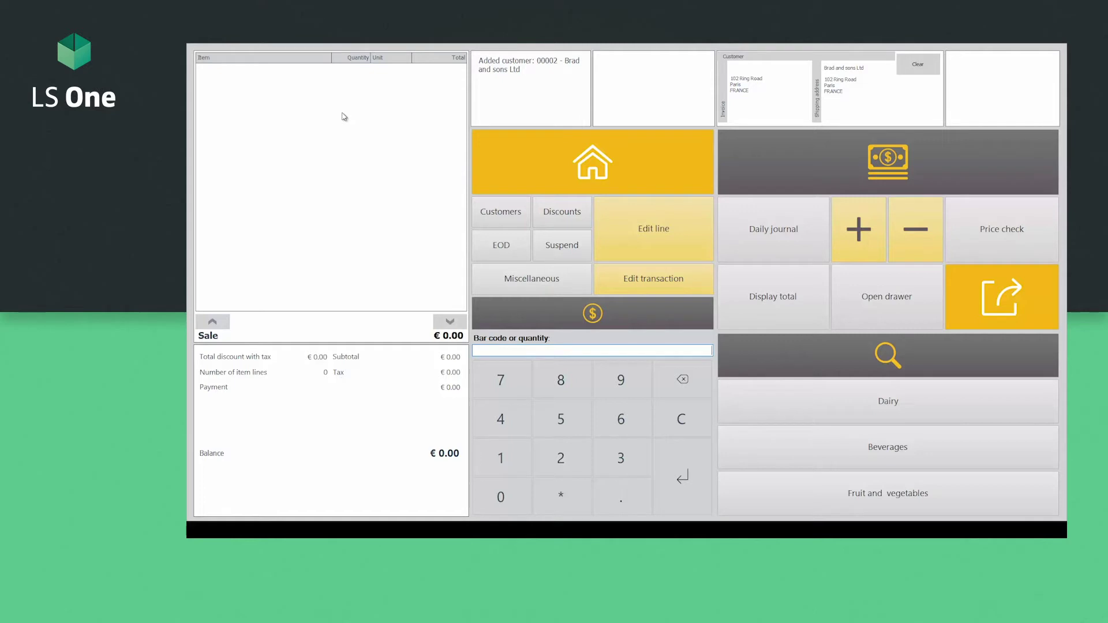
pyautogui.click(827, 343)
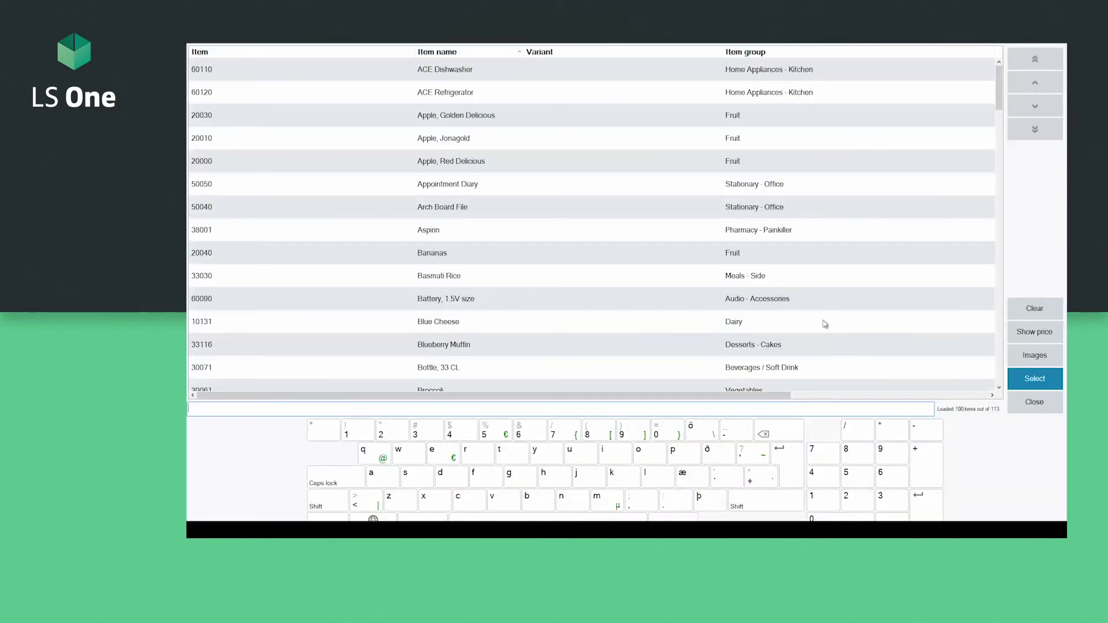
pyautogui.doubleClick(515, 74)
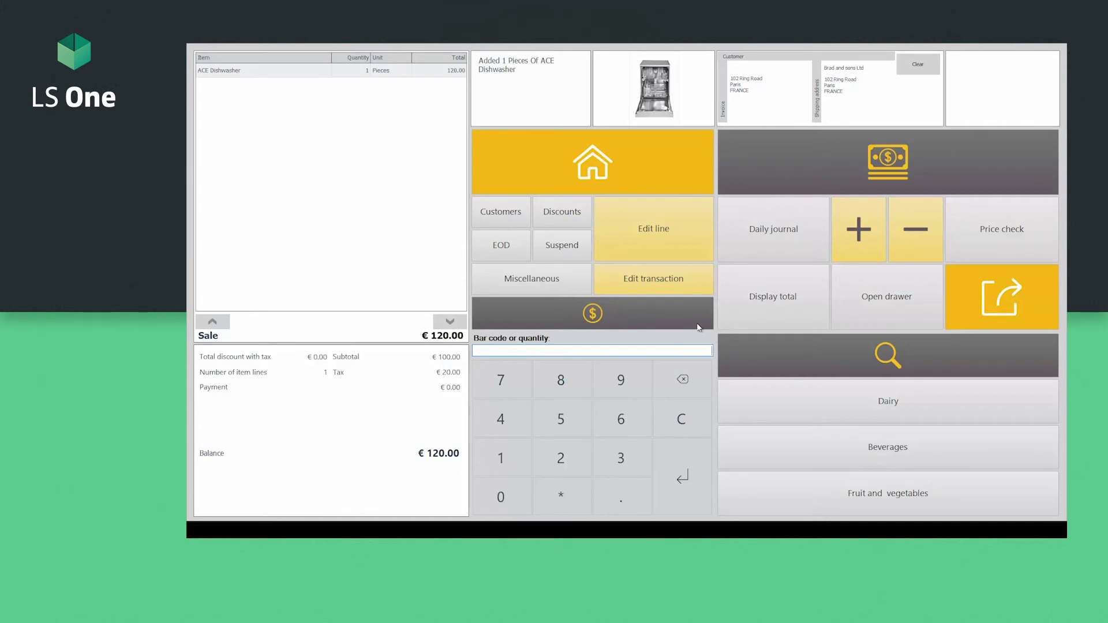
# Void the current Brad and sons Ltd transaction and confirm the cancellation.
pyautogui.click(642, 288)
pyautogui.click(757, 170)
pyautogui.click(666, 323)
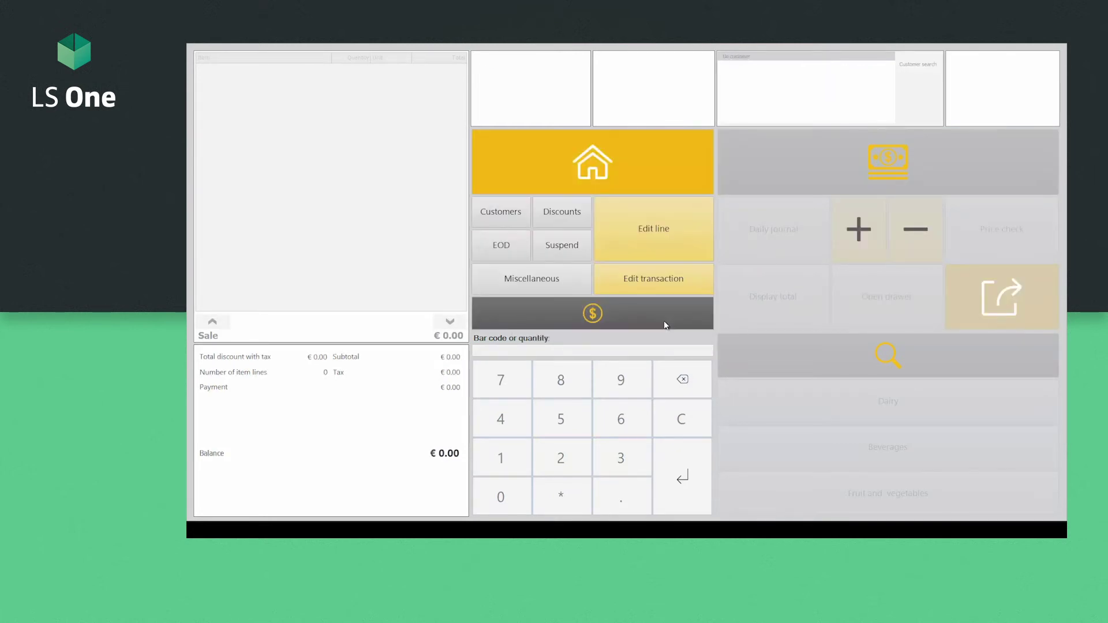
# Start a new sale for the duty free customer and add the ACE Dishwasher item.
pyautogui.click(917, 64)
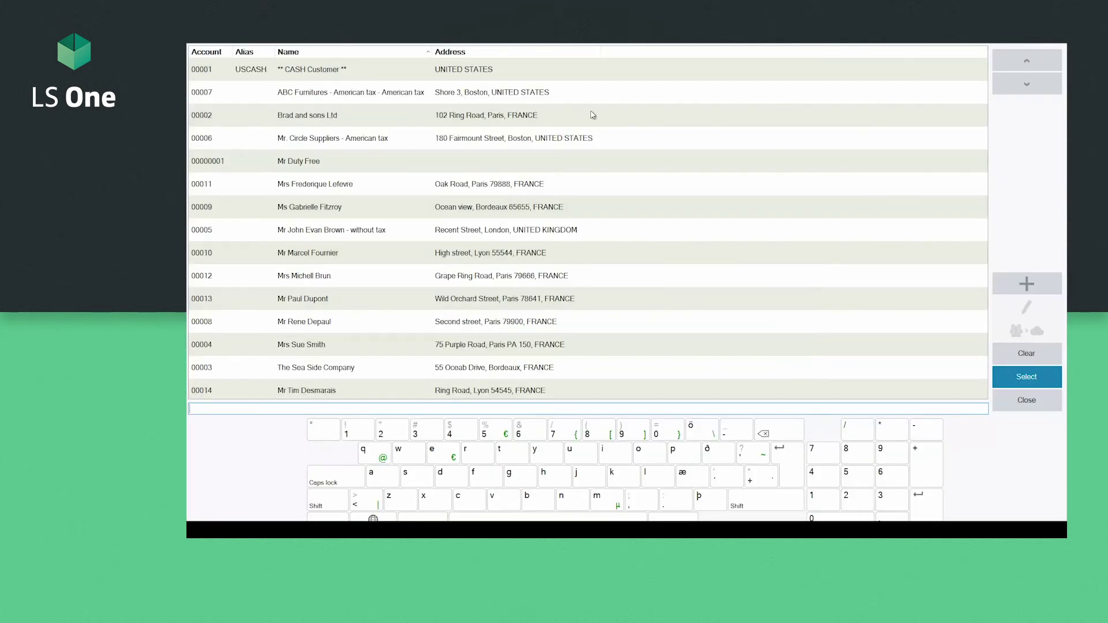
pyautogui.doubleClick(329, 167)
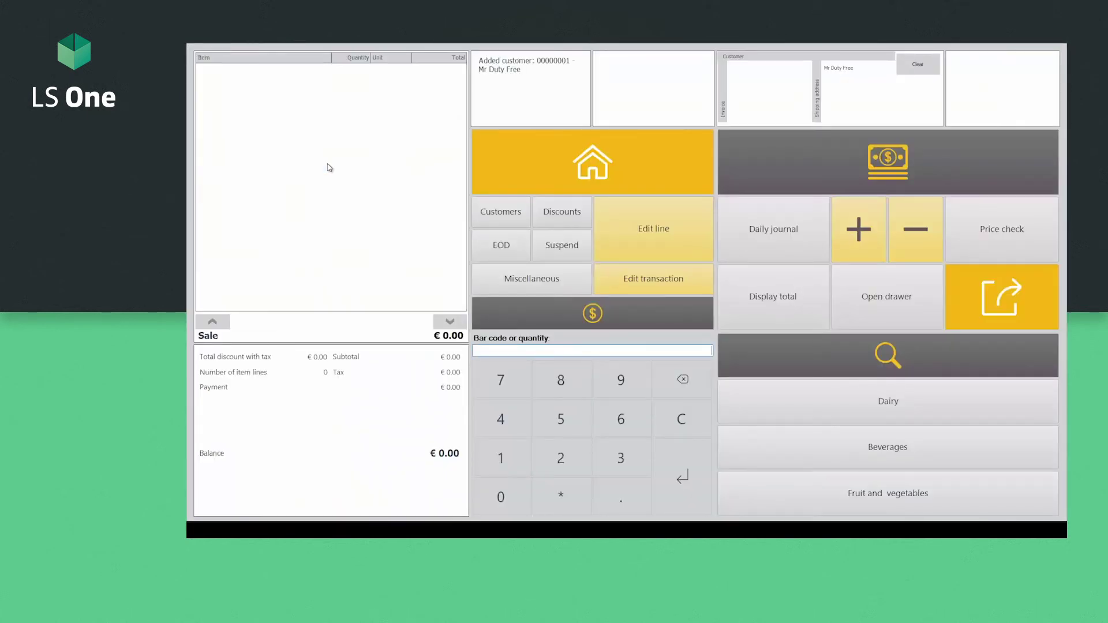
pyautogui.click(842, 353)
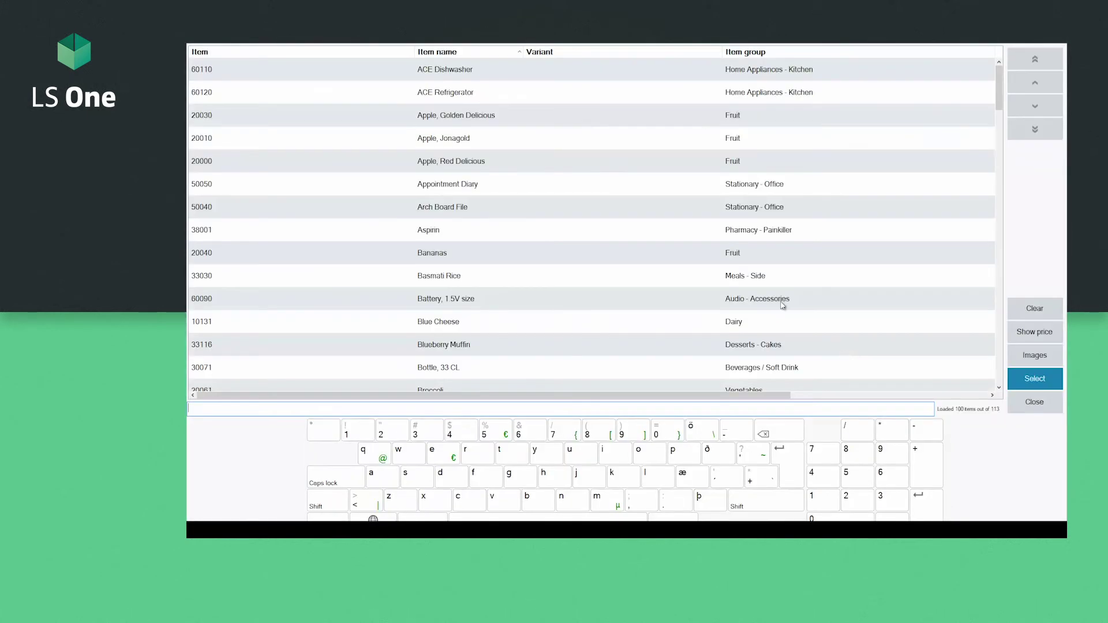
pyautogui.doubleClick(472, 75)
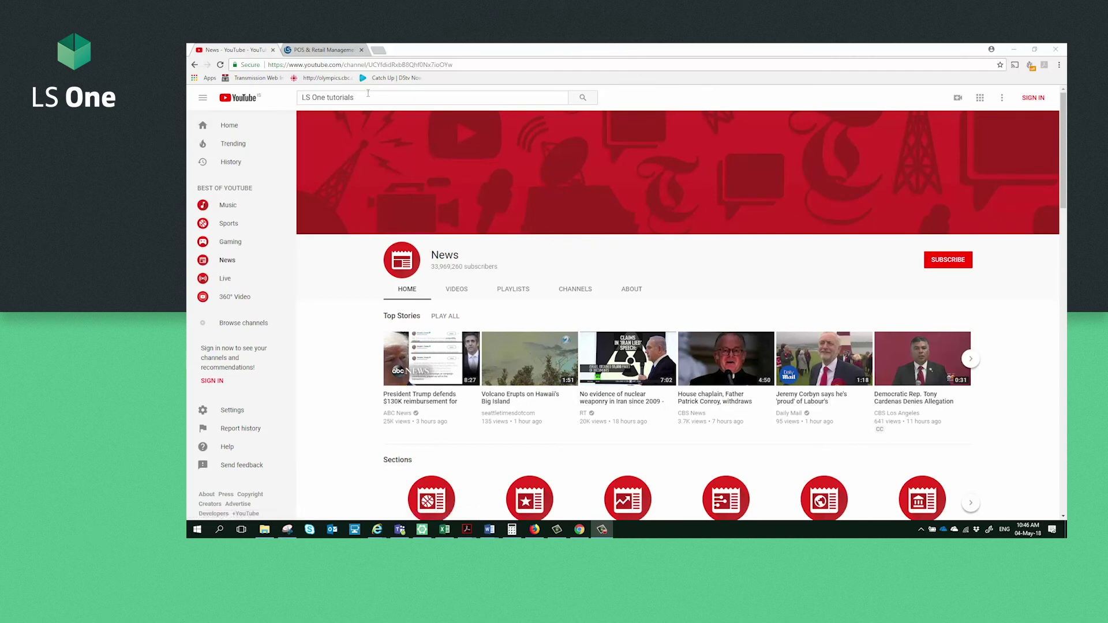
# In the browser, highlight the LS One tutorials search text on YouTube and open the LS One product page on the LS Retail website.
pyautogui.moveTo(354, 96); pyautogui.dragTo(306, 115)
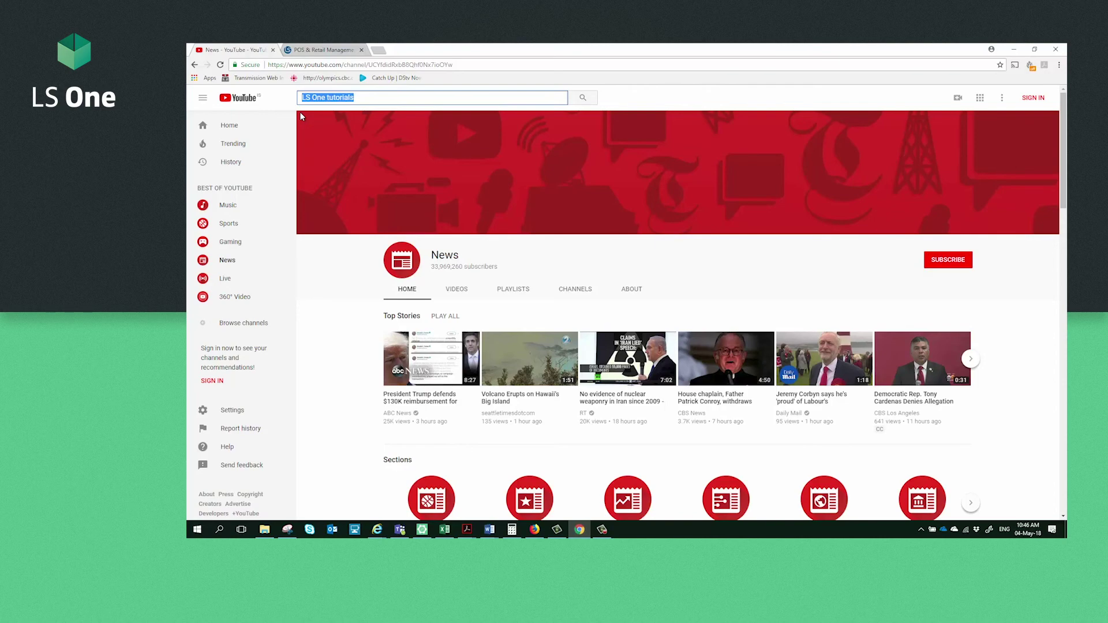
pyautogui.click(321, 48)
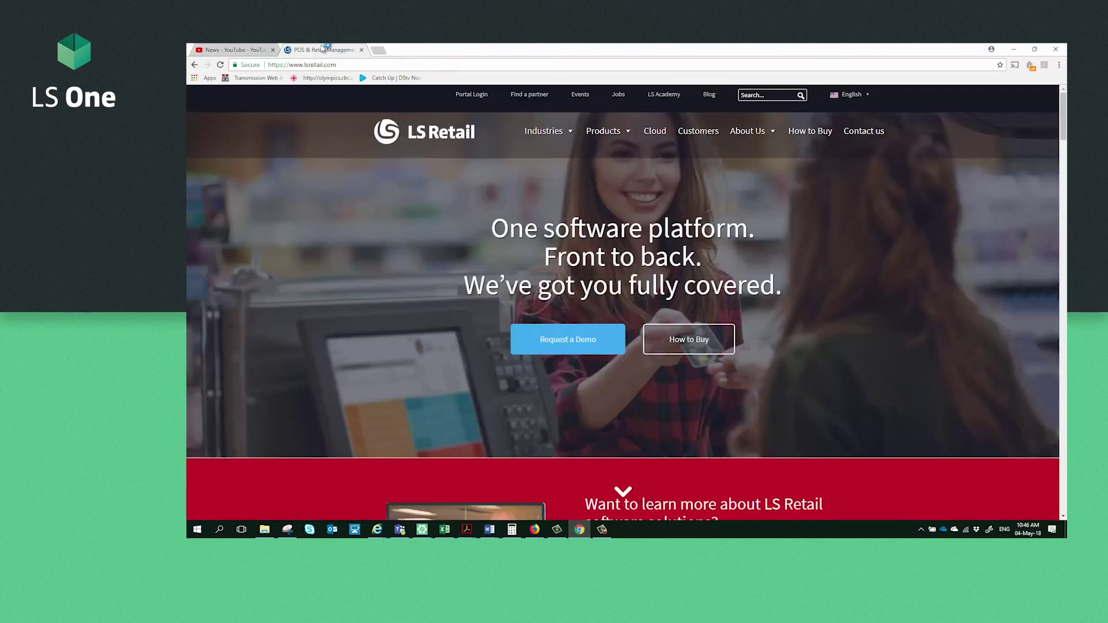
pyautogui.click(606, 133)
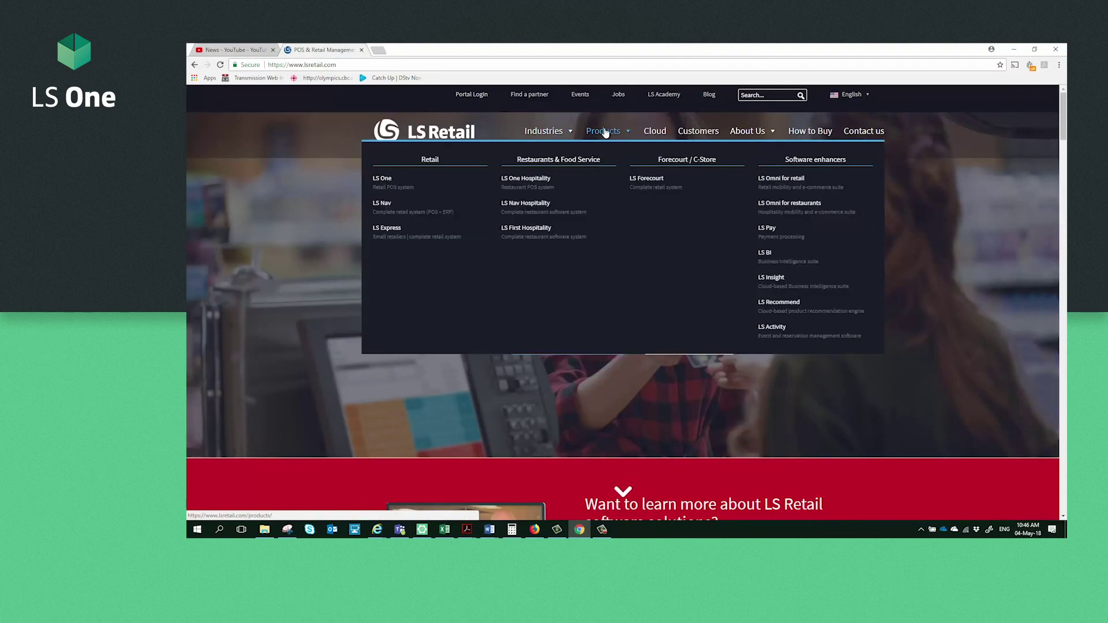
pyautogui.click(383, 178)
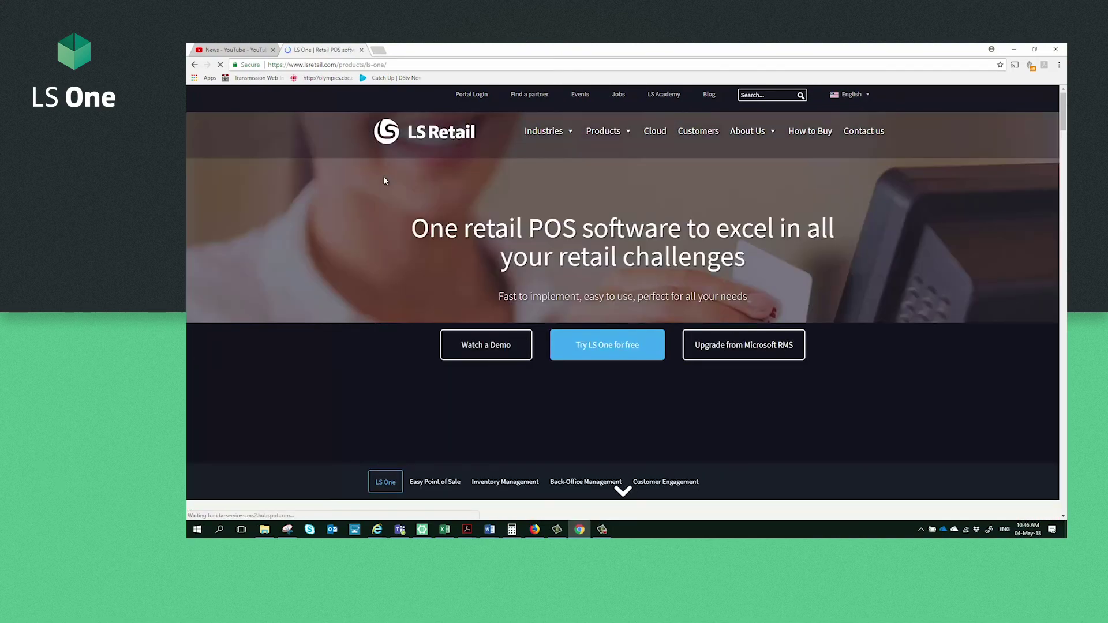